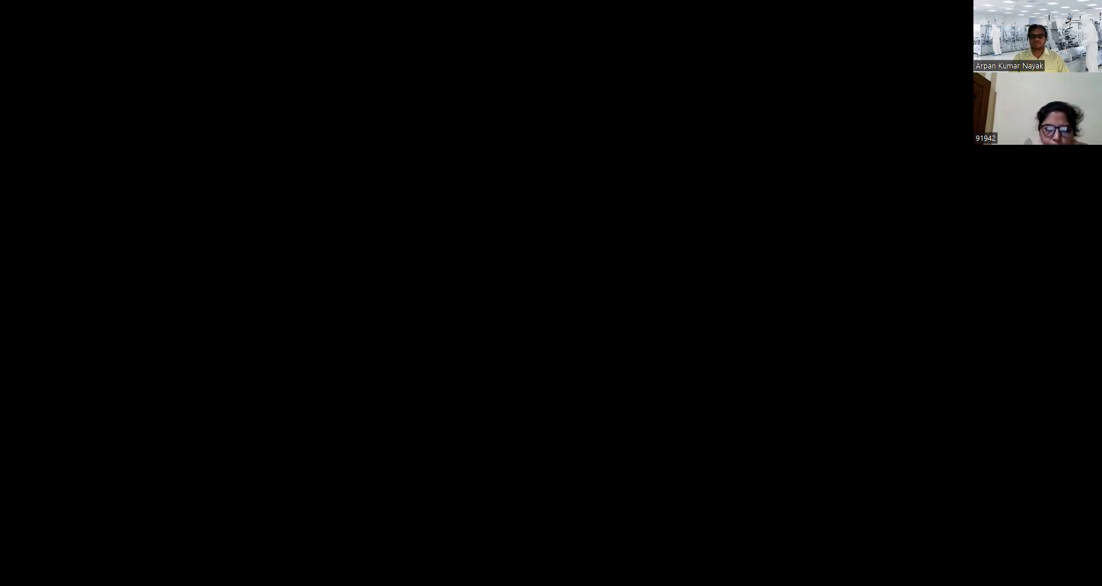
# Search Google for "patenscope", open WIPO's PATENTSCOPE page and access its patent database search
pyautogui.write('patenscope')
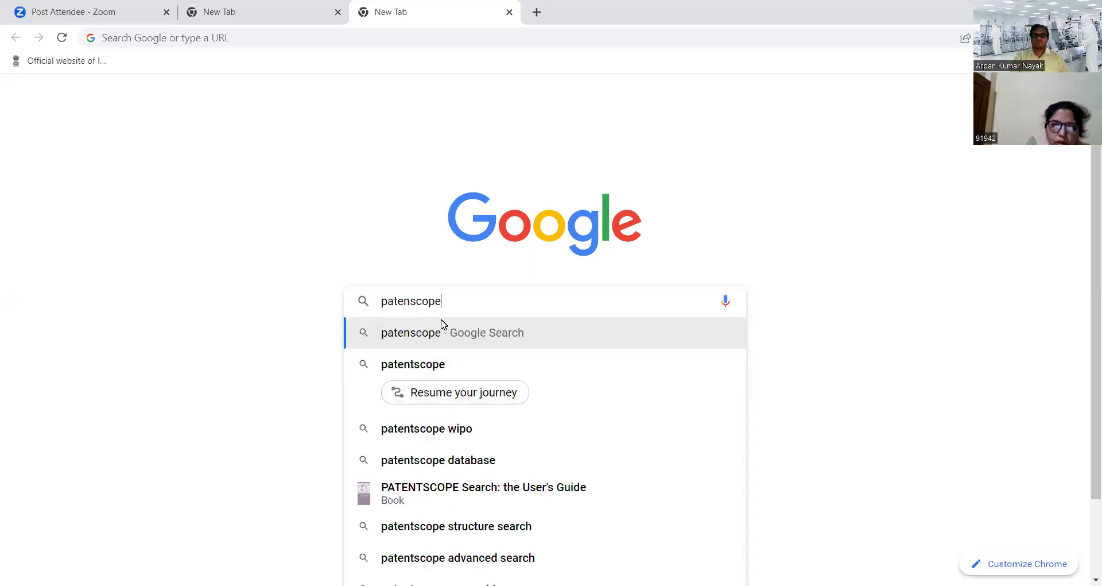
pyautogui.press('Return')
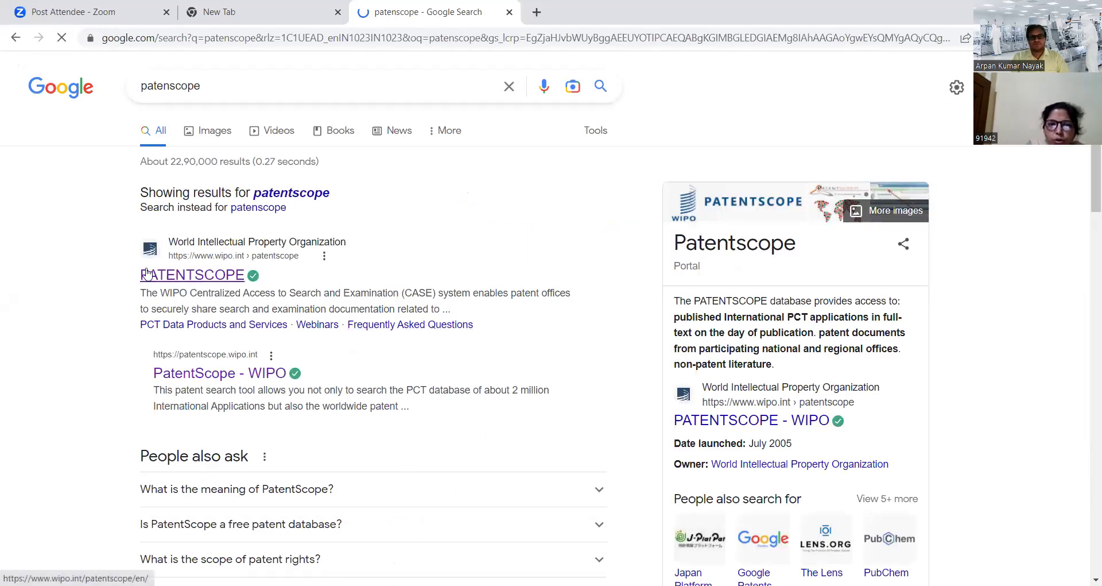
pyautogui.click(193, 279)
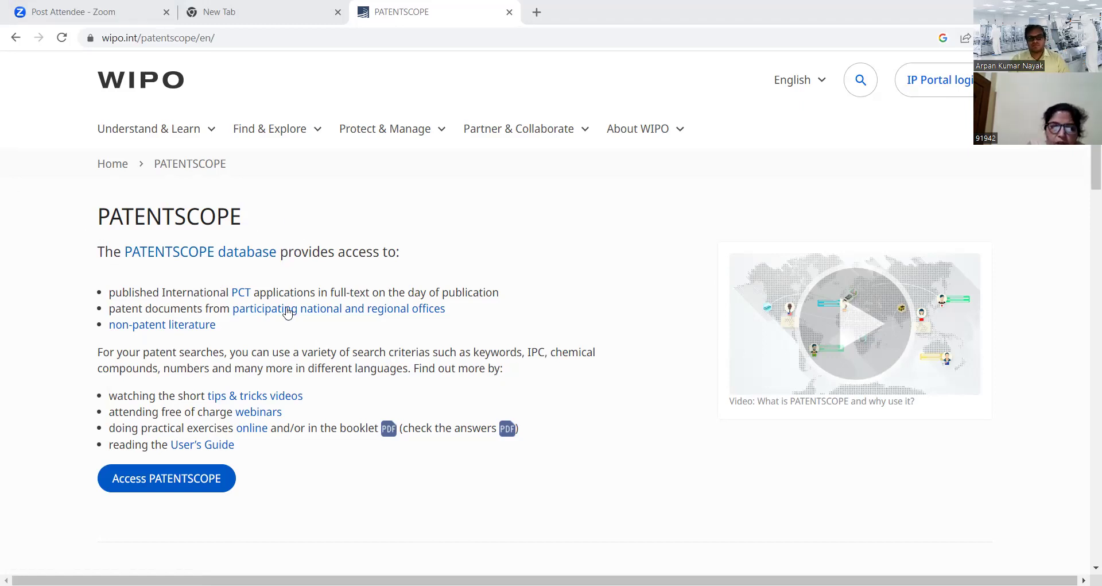
pyautogui.click(115, 480)
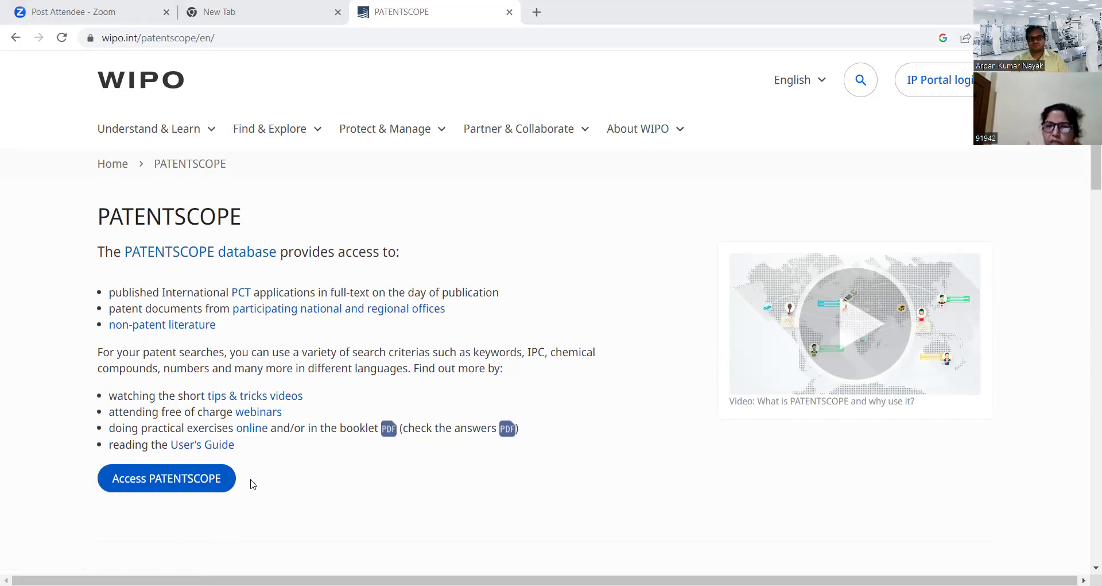
pyautogui.click(170, 486)
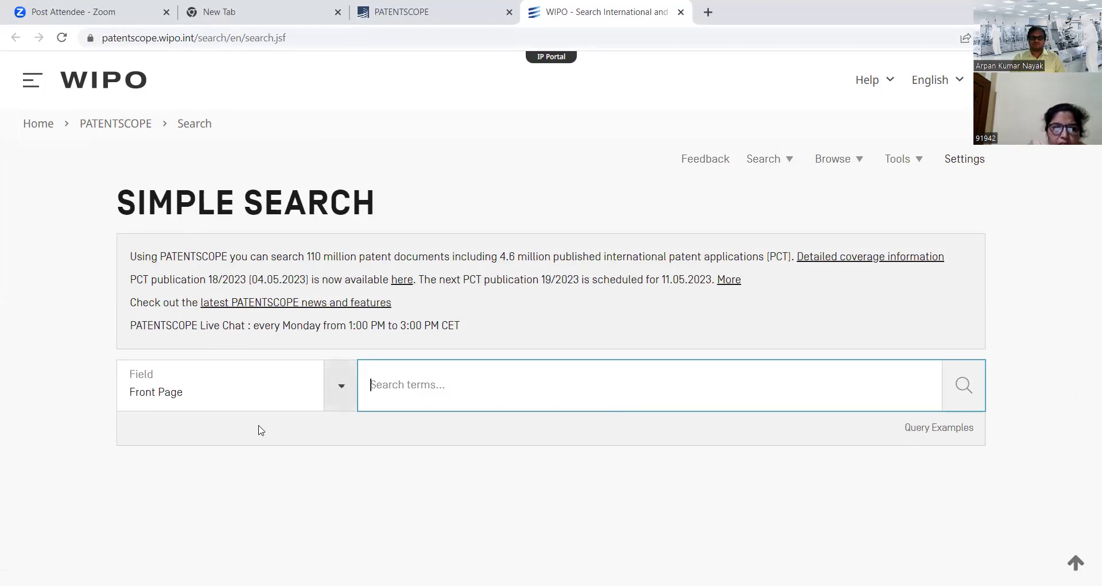
# Set the simple search field to Any Field and search the patents for "graphene"
pyautogui.click(252, 396)
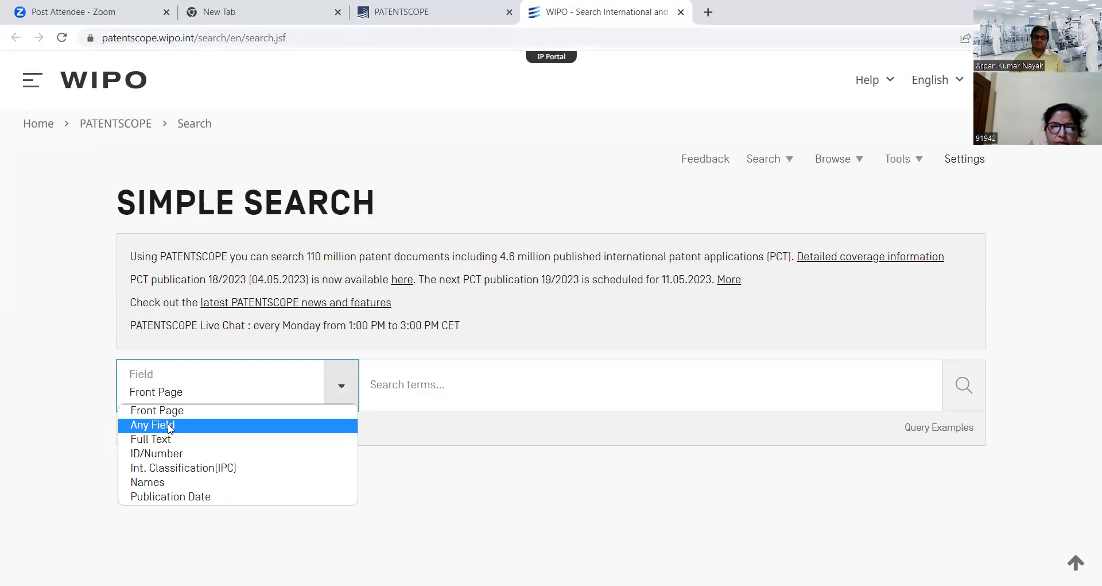
pyautogui.click(337, 391)
pyautogui.click(338, 391)
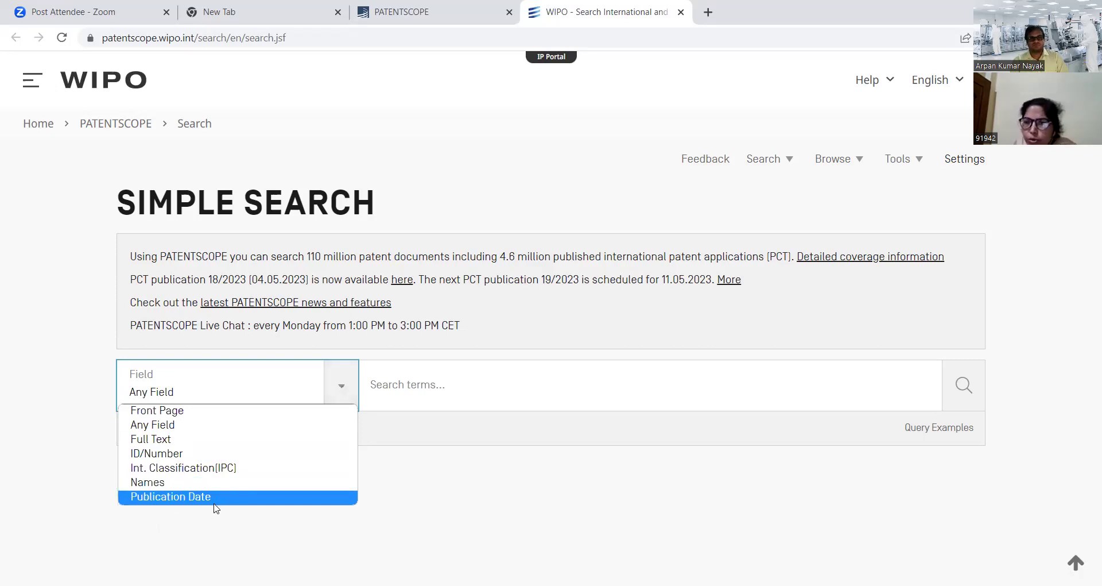
pyautogui.click(164, 427)
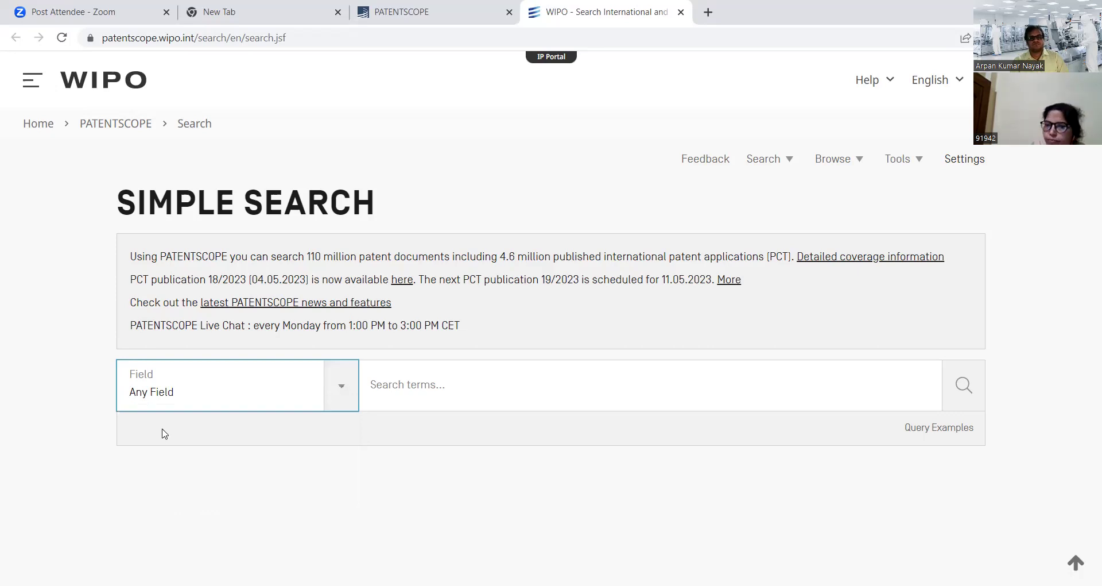
pyautogui.click(395, 388)
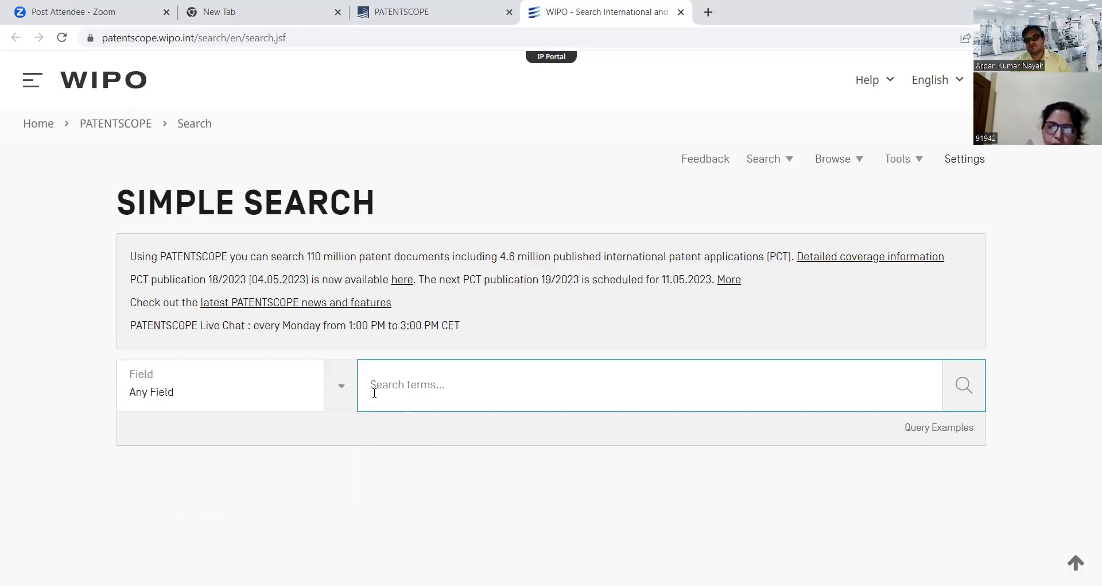
pyautogui.write('d')
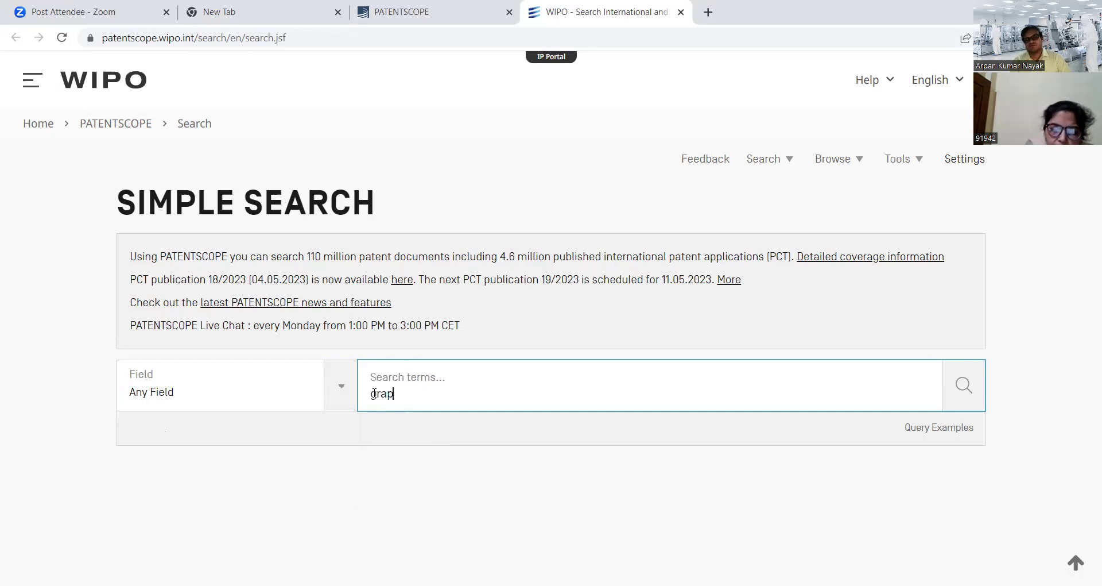
pyautogui.write('raphene')
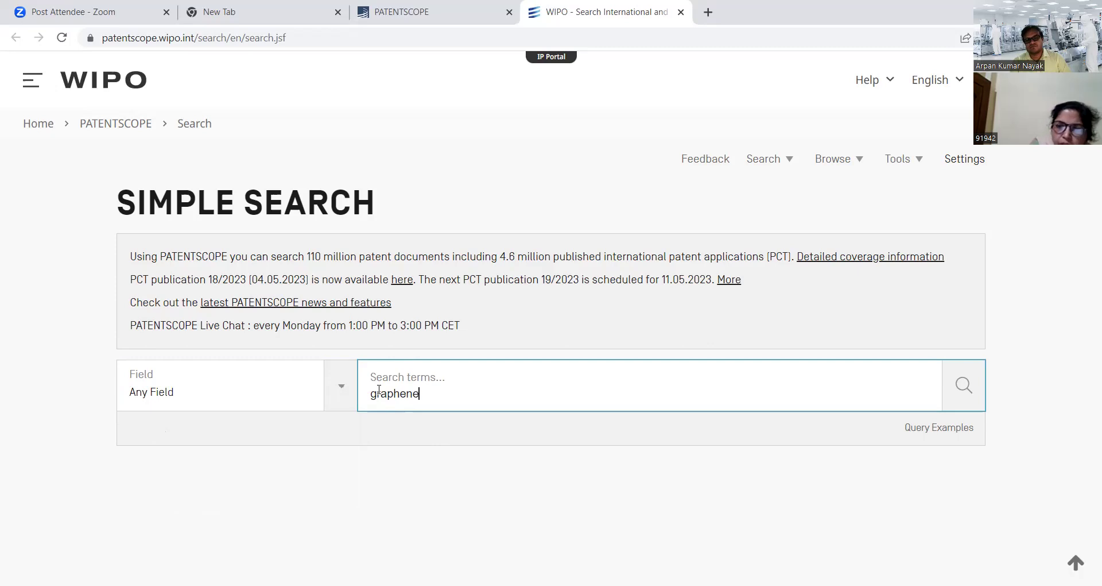
pyautogui.click(963, 390)
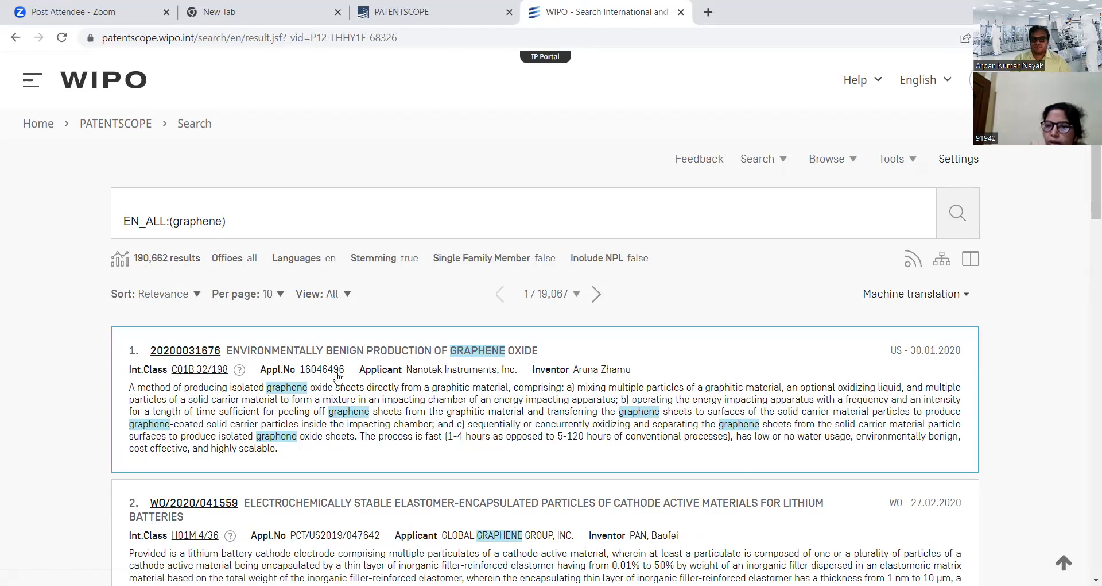
# Look through the first page of graphene results and examine the available per-page and view options
pyautogui.scroll(-1, 304, 316)
pyautogui.scroll(-3, 307, 317)
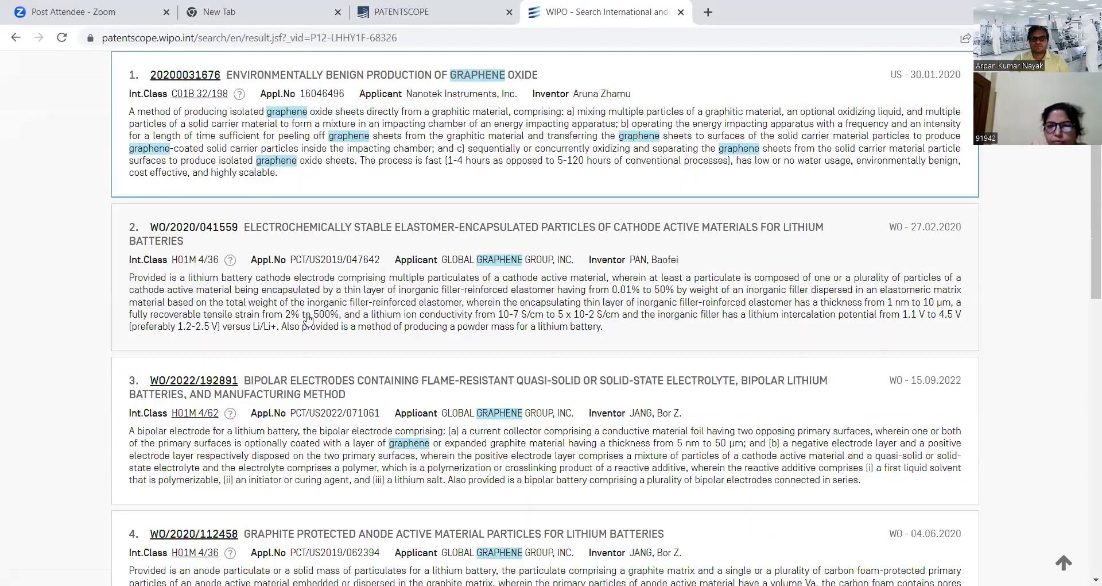
pyautogui.scroll(-5, 309, 327)
pyautogui.scroll(-10, 308, 327)
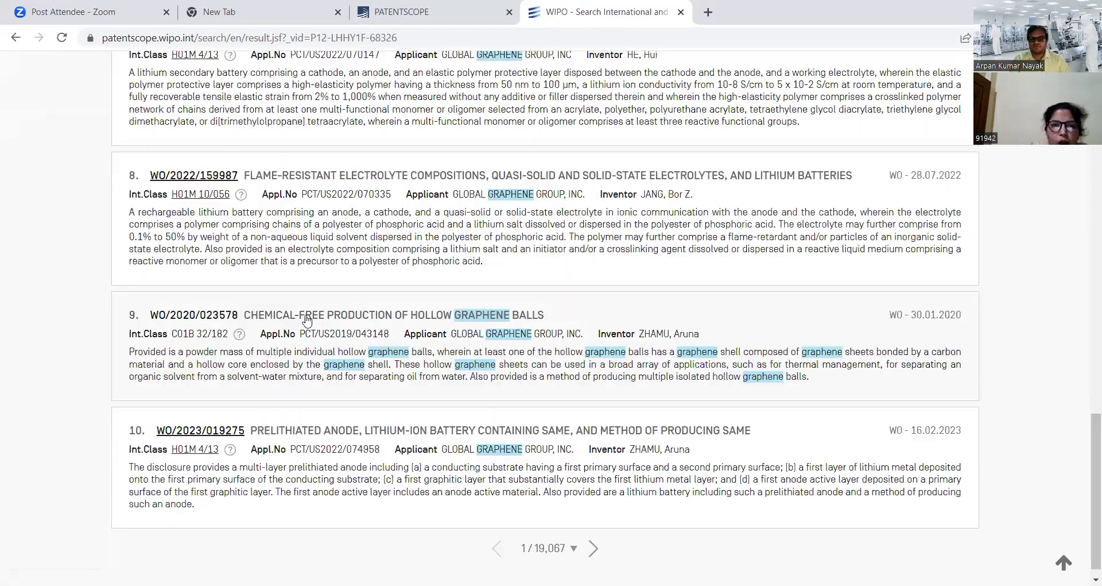
pyautogui.scroll(15, 299, 319)
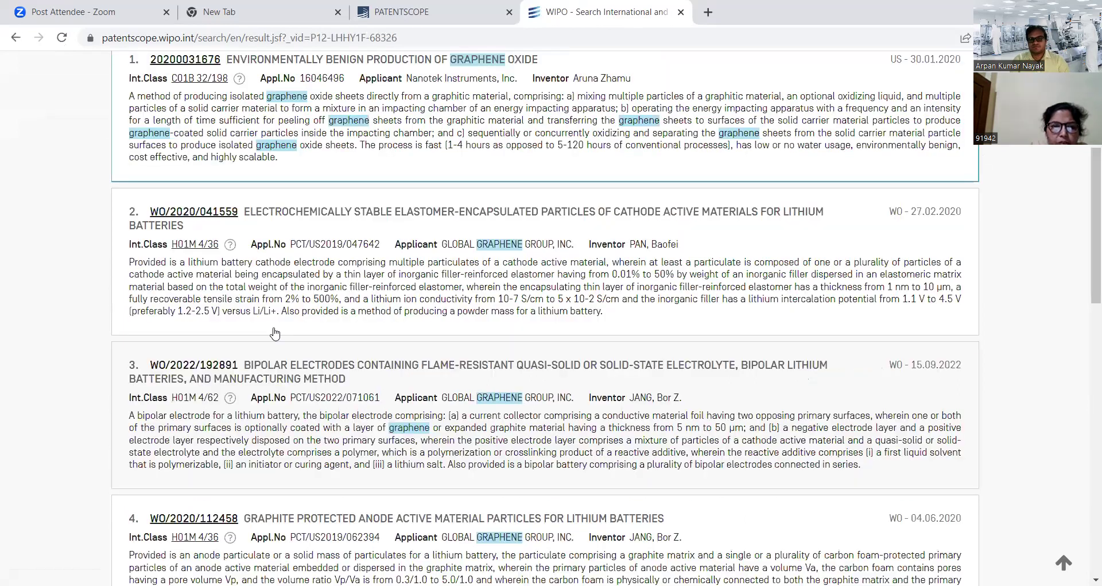
pyautogui.scroll(5, 283, 300)
pyautogui.click(281, 295)
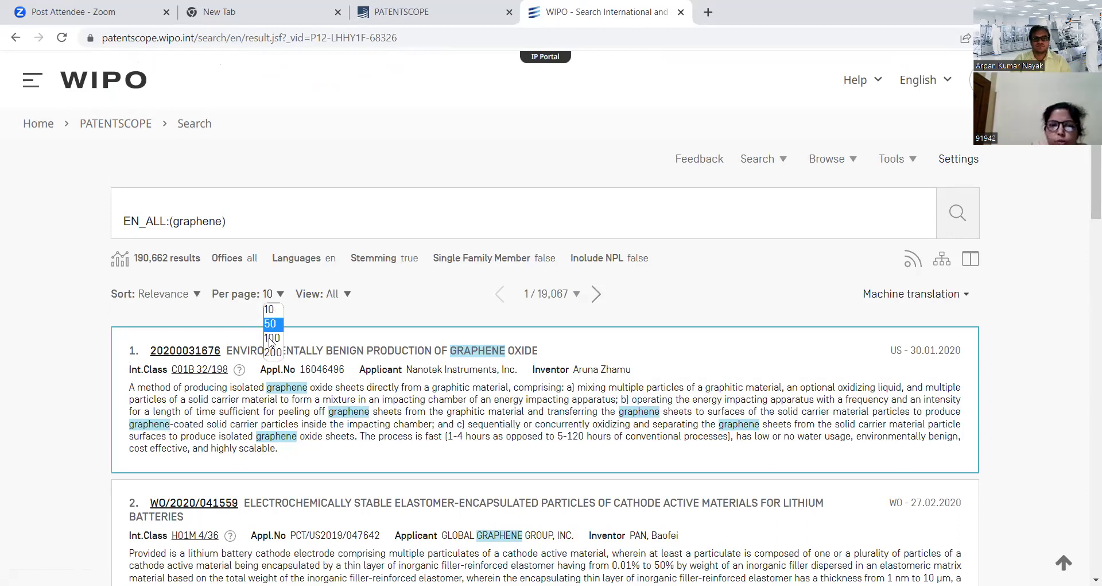
pyautogui.click(234, 320)
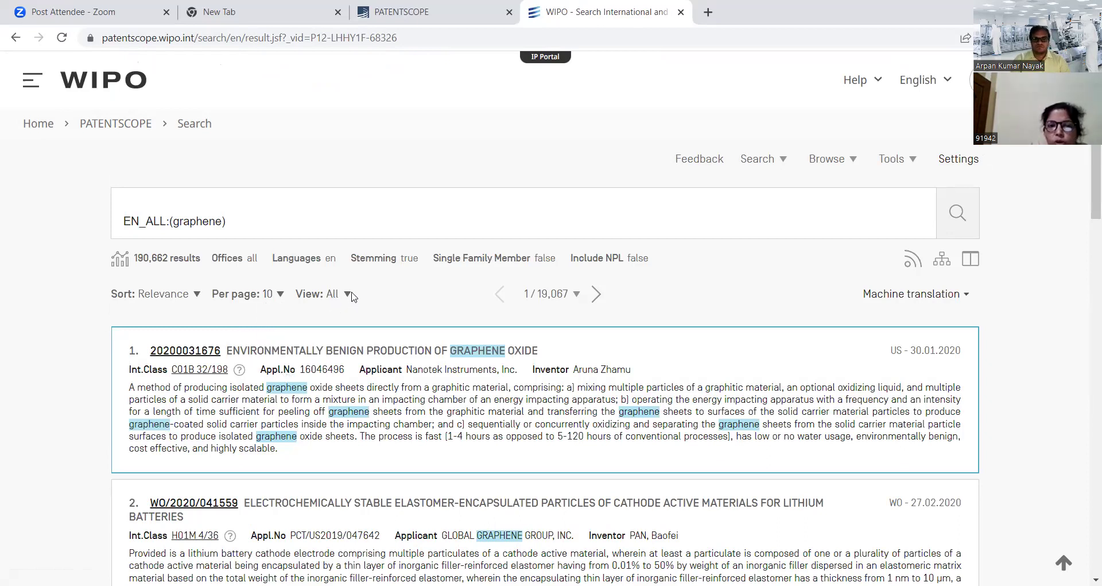
pyautogui.click(346, 295)
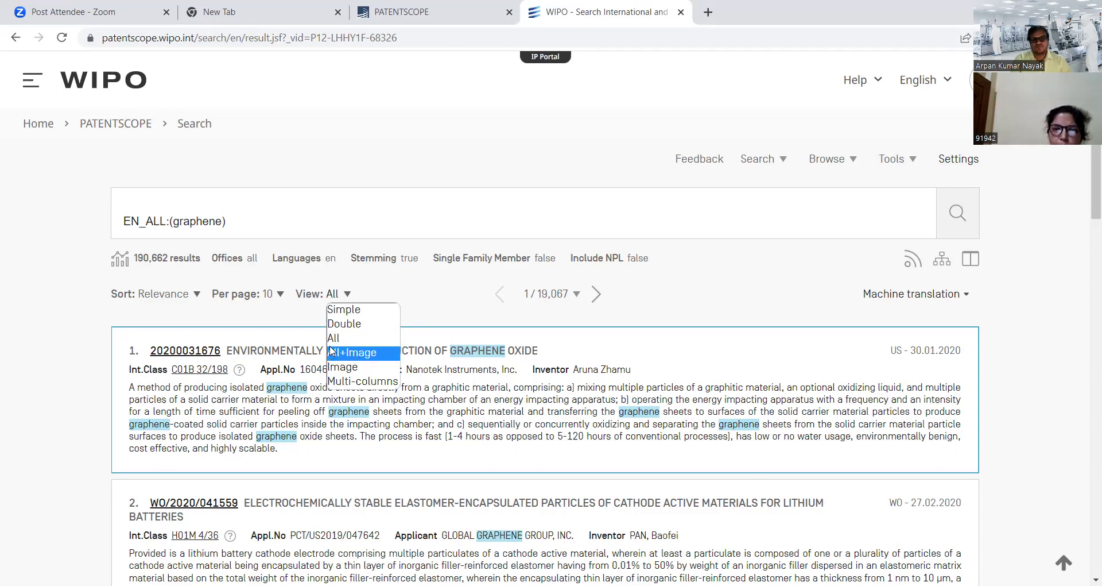
pyautogui.click(435, 314)
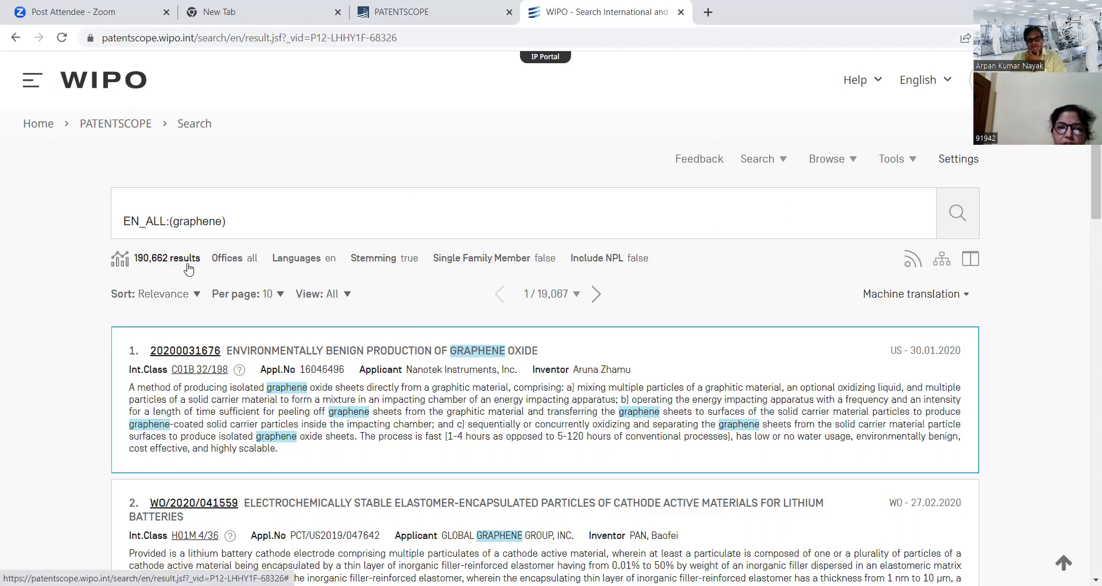
# Refine the graphene search by restricting the offices to PCT and run it again
pyautogui.click(253, 259)
pyautogui.scroll(-3, 241, 321)
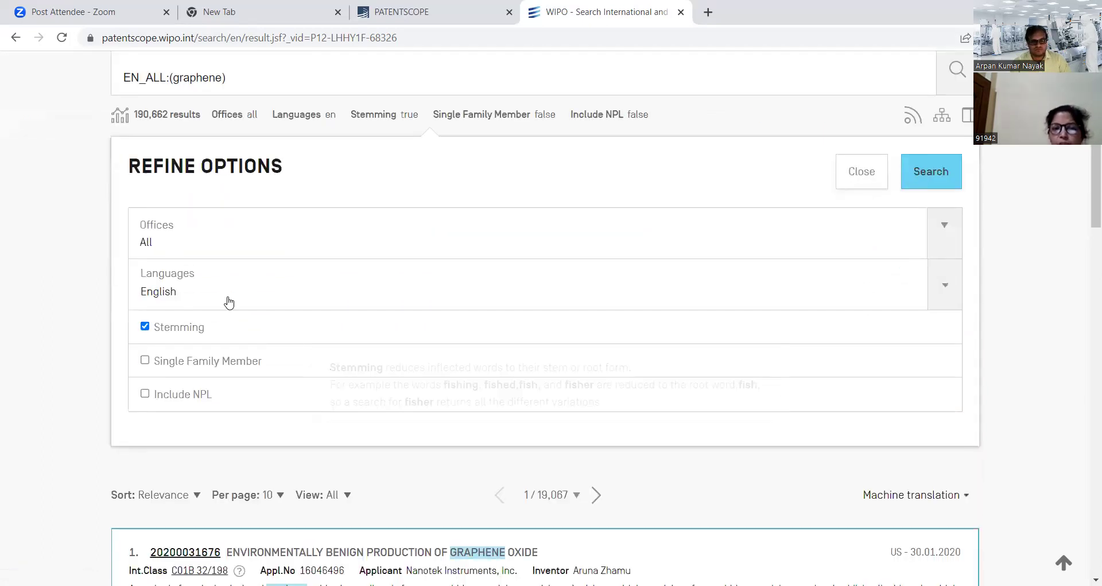
pyautogui.scroll(2, 292, 313)
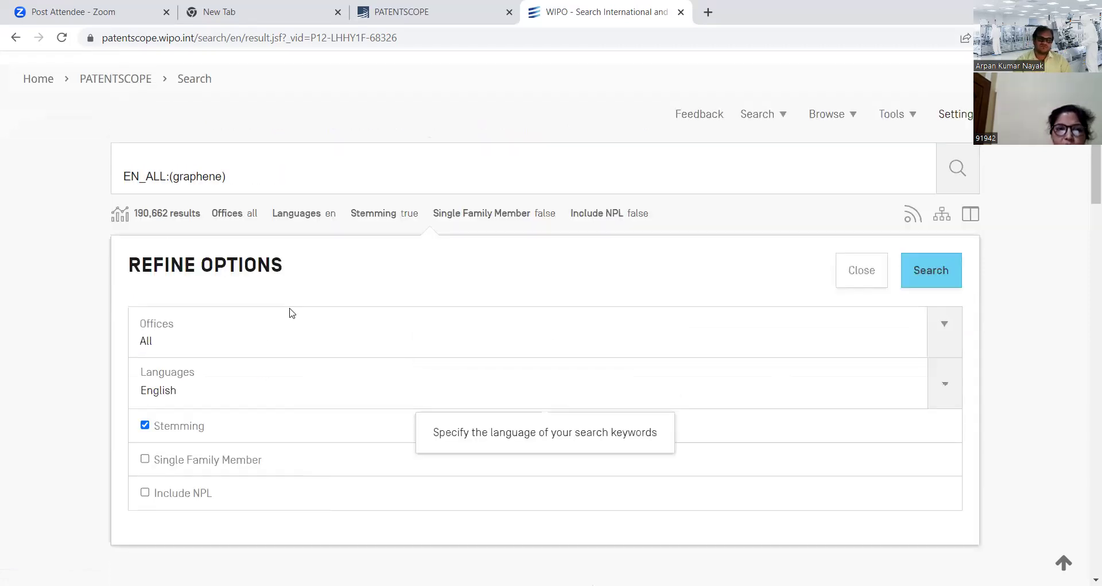
pyautogui.scroll(1, 292, 313)
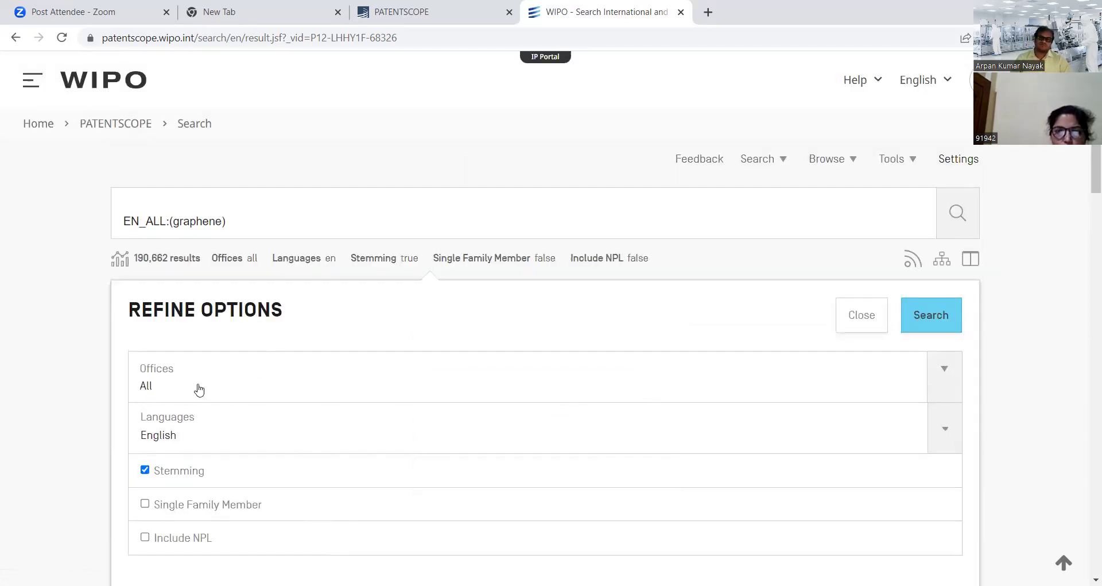
pyautogui.click(944, 369)
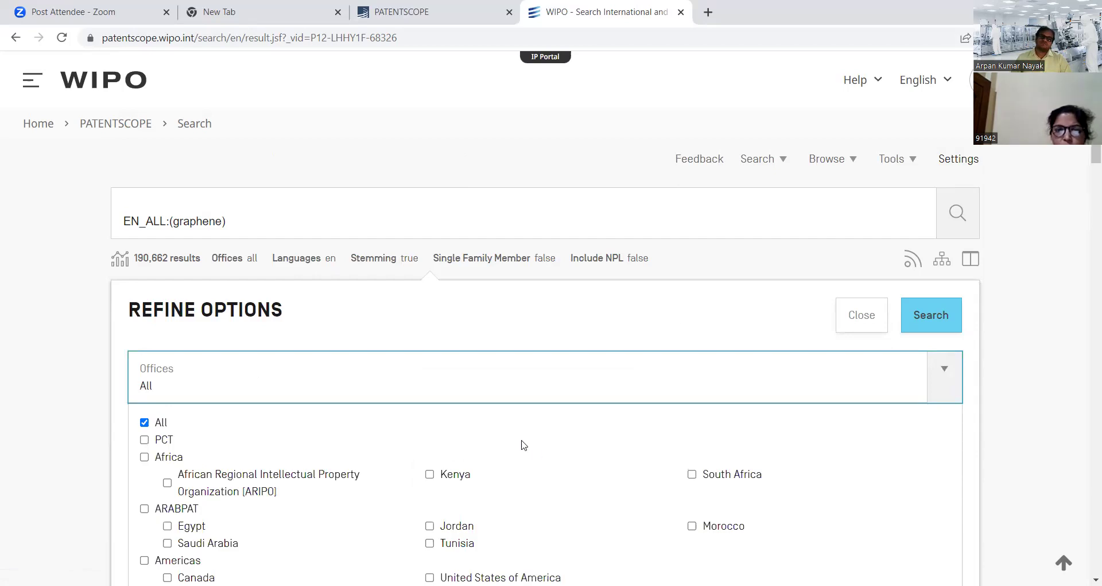
pyautogui.scroll(-2, 523, 445)
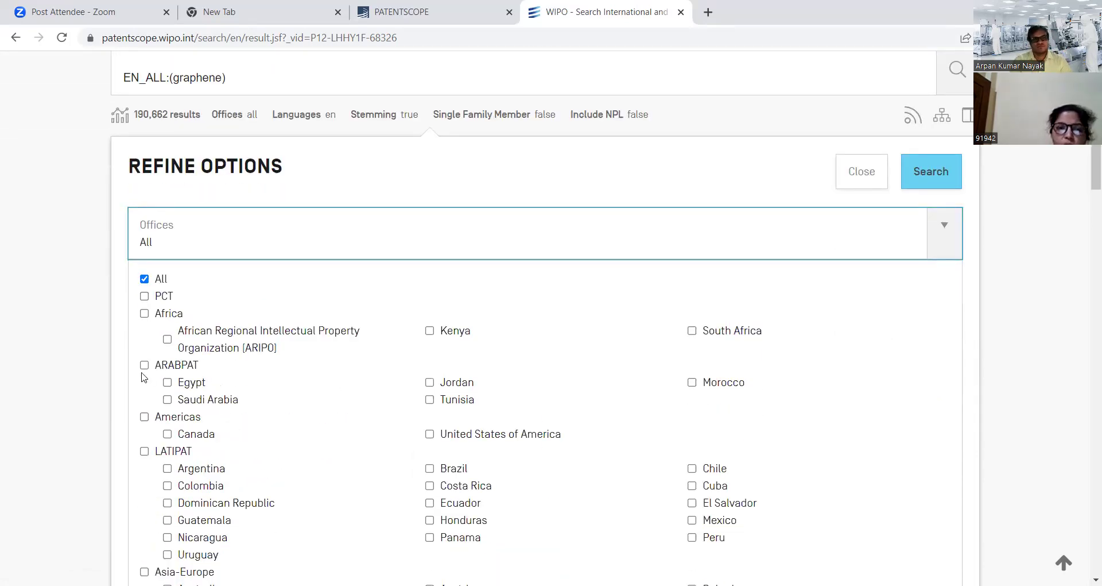
pyautogui.scroll(-1, 174, 363)
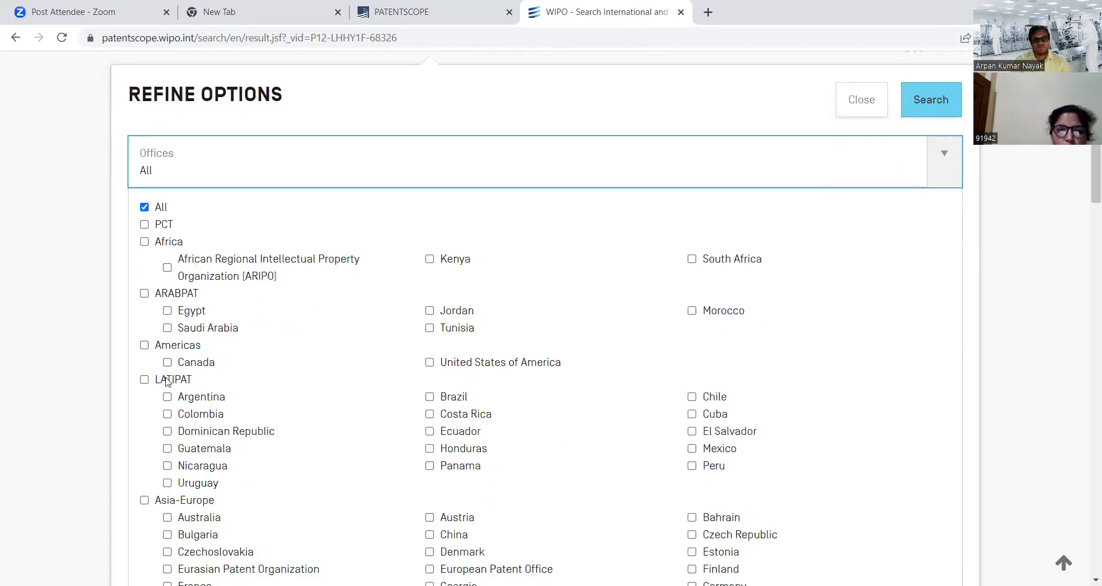
pyautogui.scroll(-1, 183, 471)
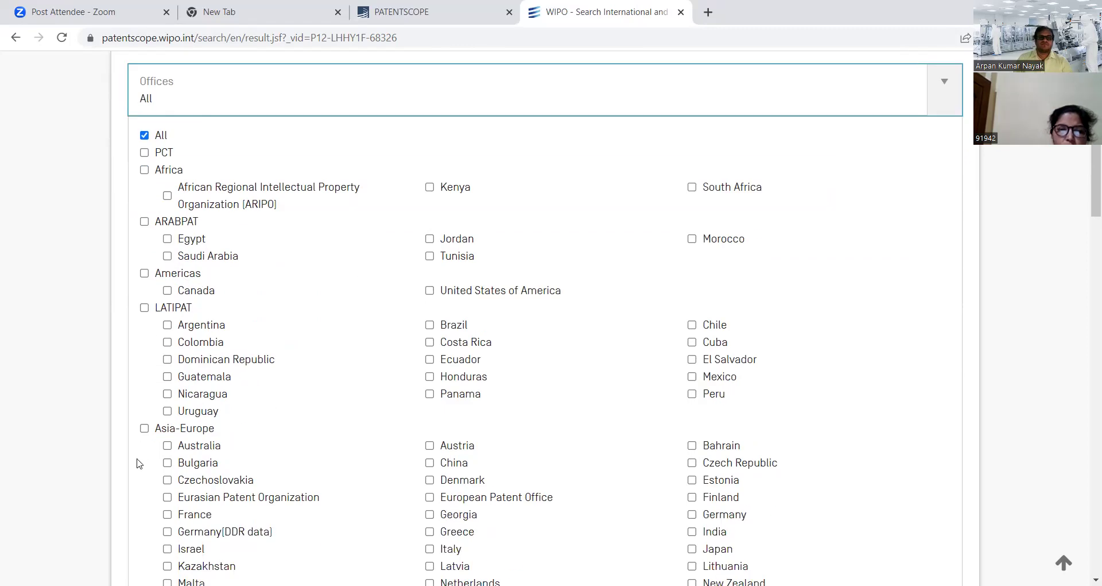
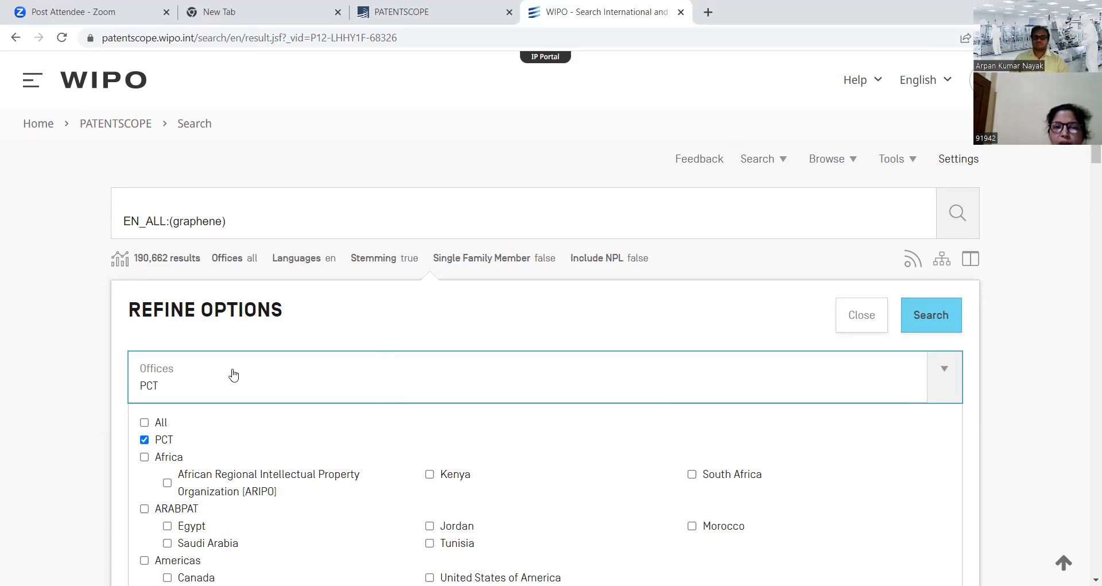
pyautogui.scroll(-1, 244, 351)
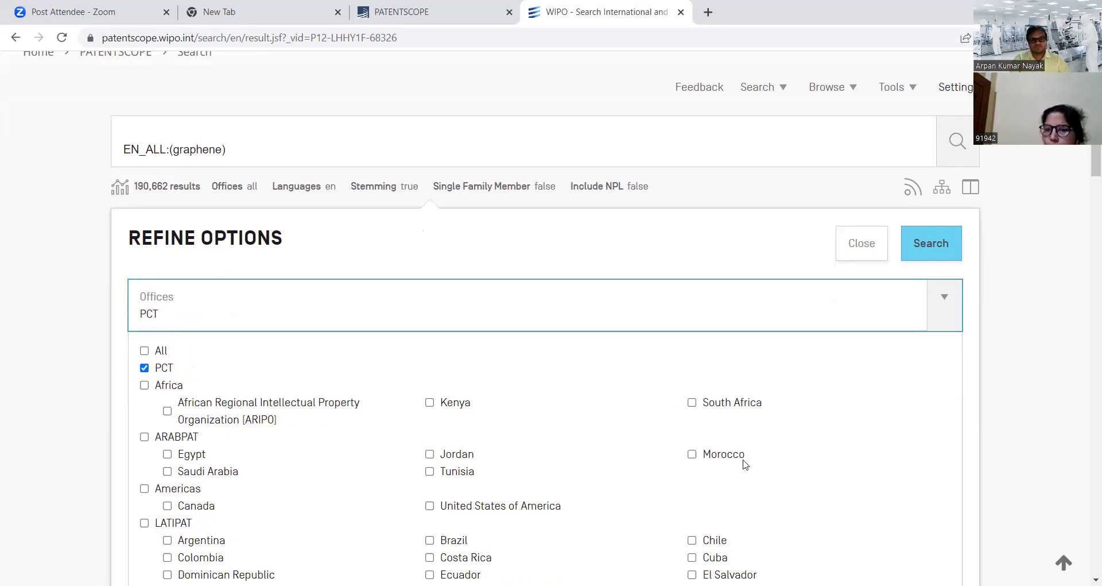
pyautogui.scroll(1, 770, 453)
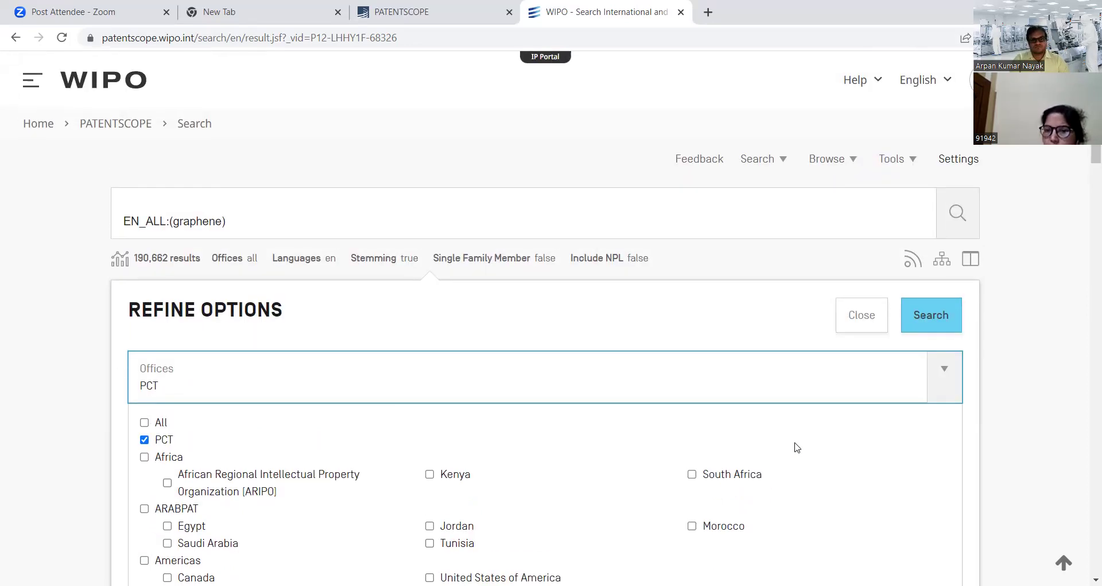
pyautogui.click(921, 315)
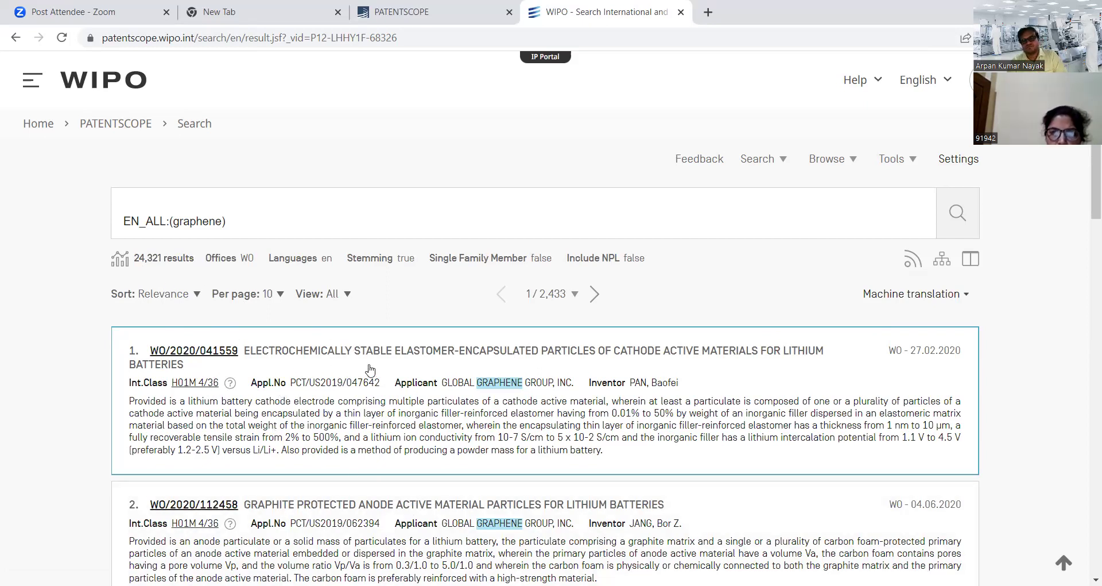
# Look through the first page of PCT-only graphene results, including their titles, applicants and abstracts
pyautogui.scroll(-5, 259, 405)
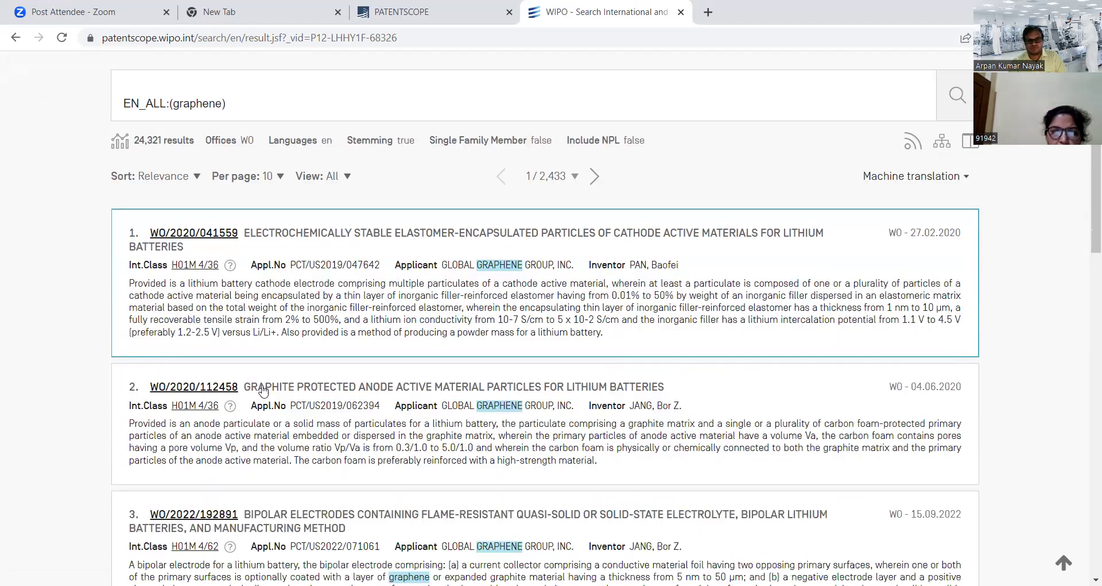
pyautogui.scroll(-9, 261, 386)
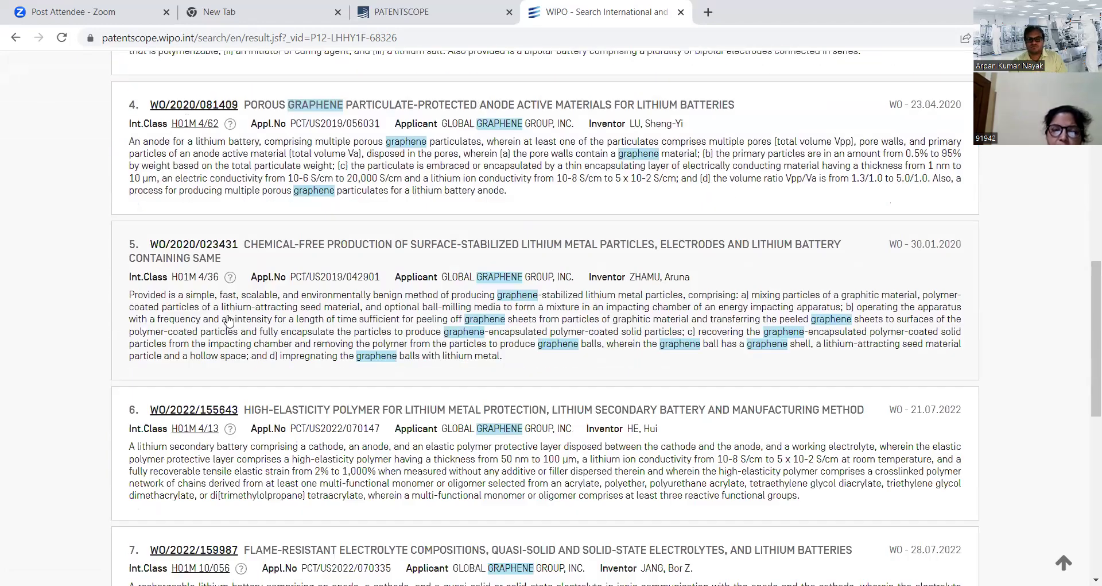
pyautogui.scroll(-7, 313, 491)
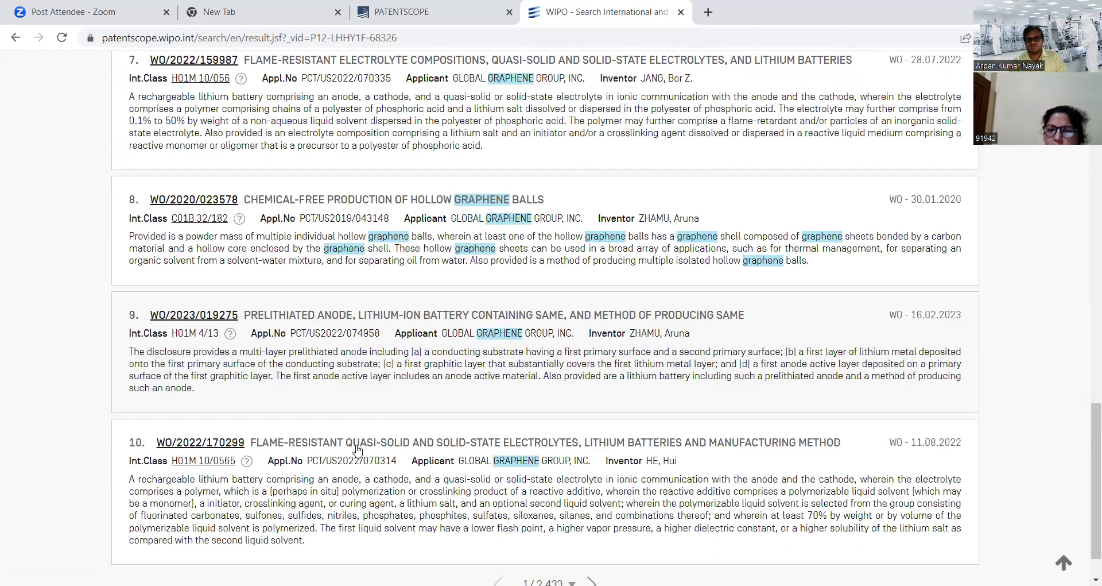
pyautogui.scroll(-1, 361, 453)
pyautogui.scroll(5, 251, 436)
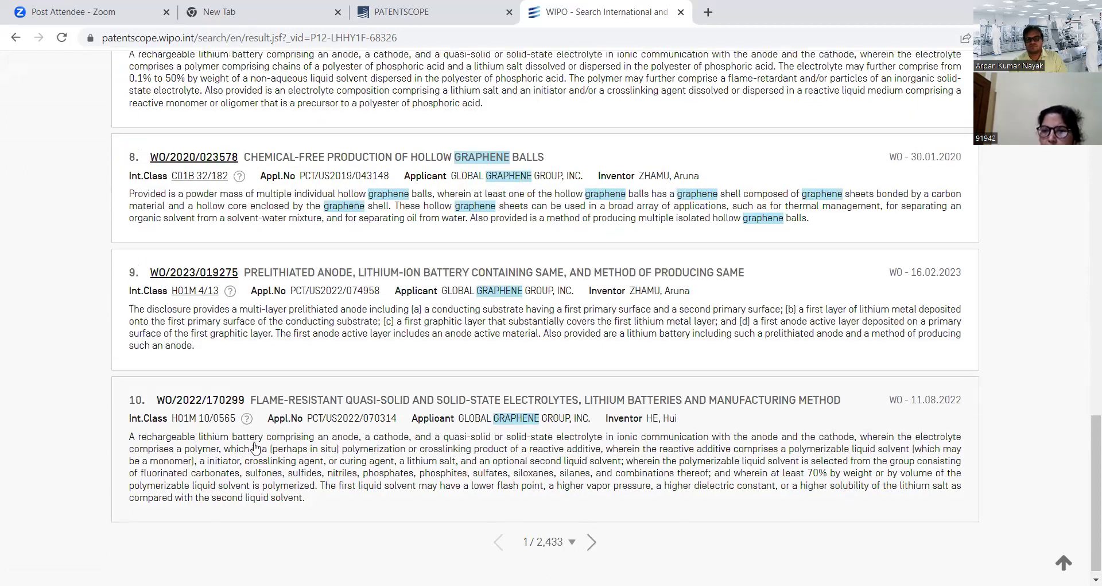
pyautogui.scroll(10, 251, 436)
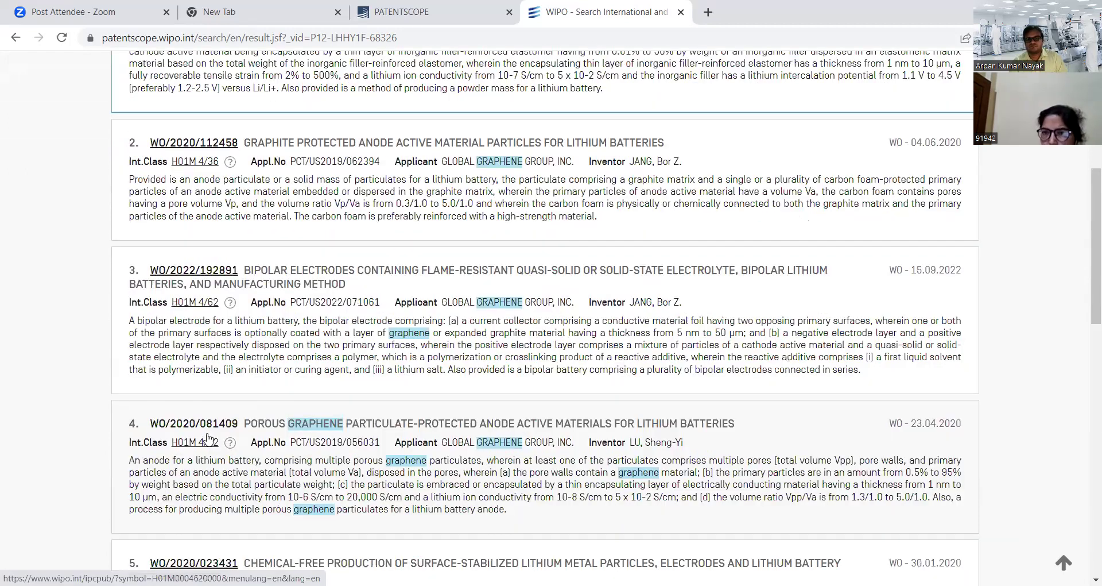
# Examine the available search types, from Simple to Chemical compounds, and the Browse options above the graphene results
pyautogui.scroll(6, 207, 436)
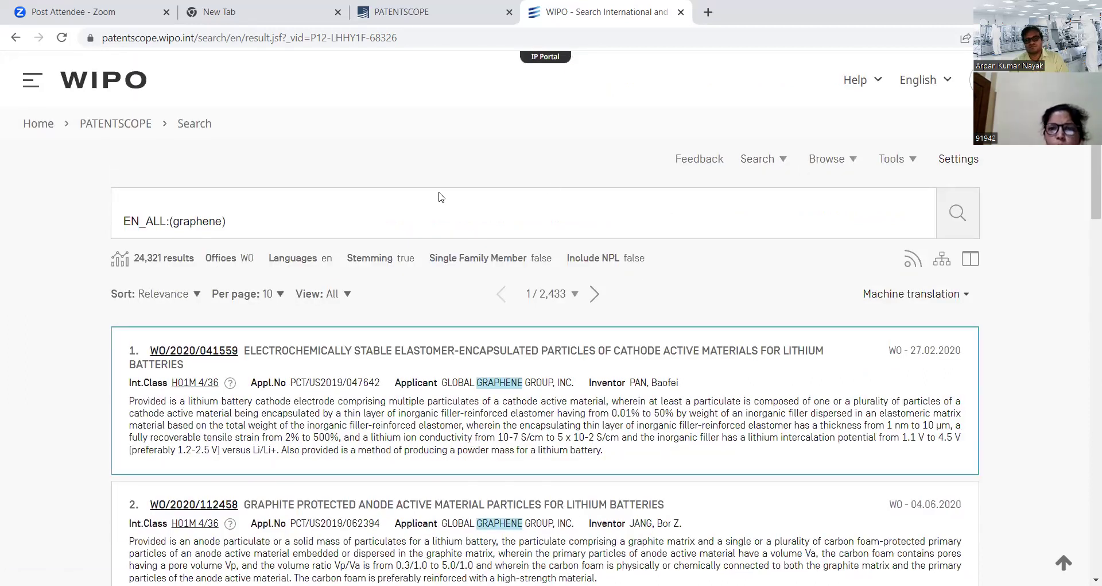
pyautogui.click(783, 164)
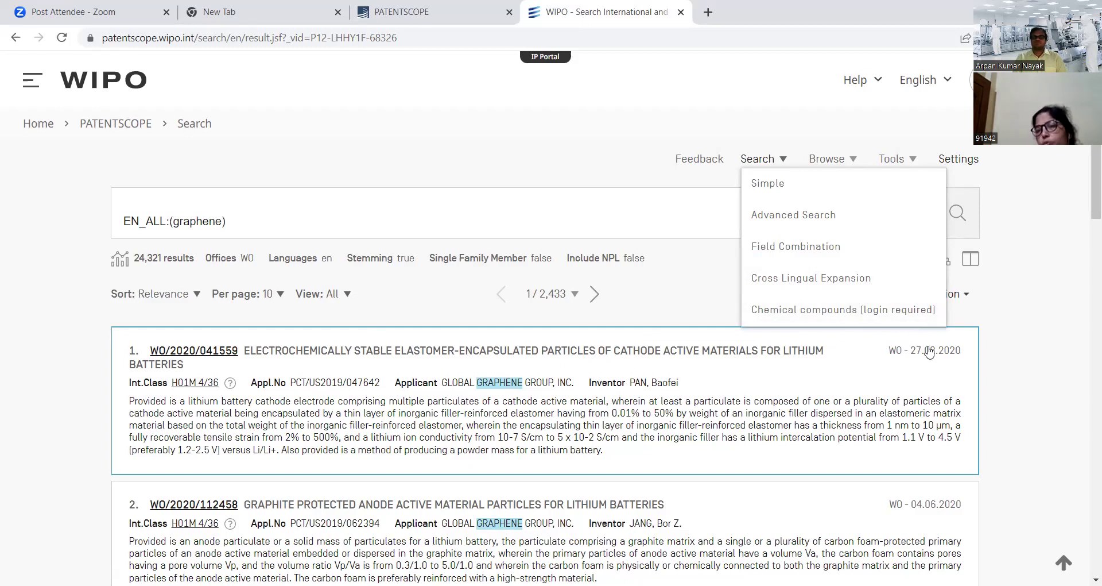
pyautogui.click(576, 161)
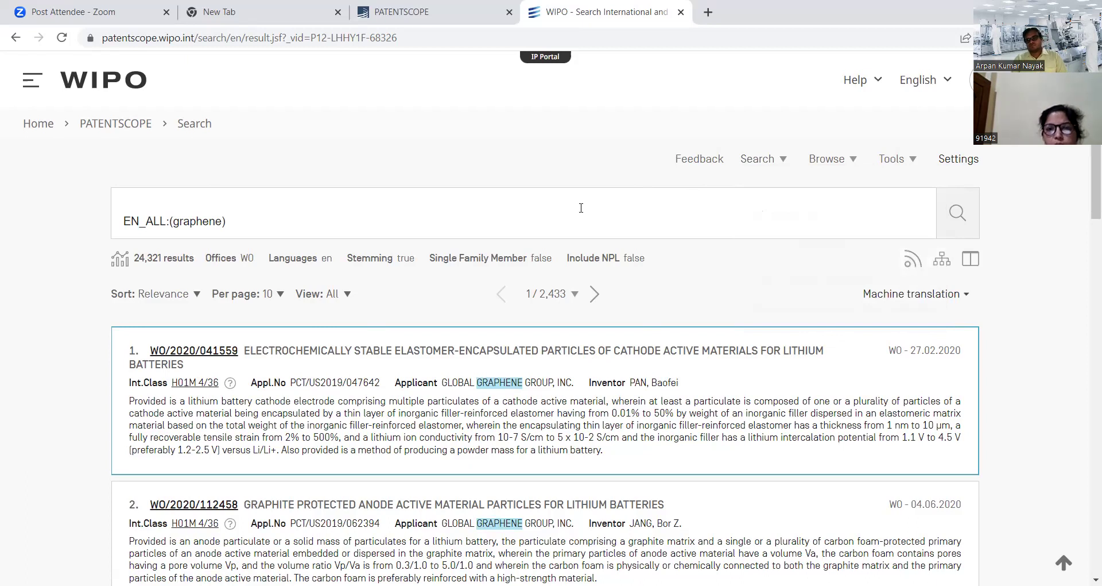
pyautogui.click(784, 161)
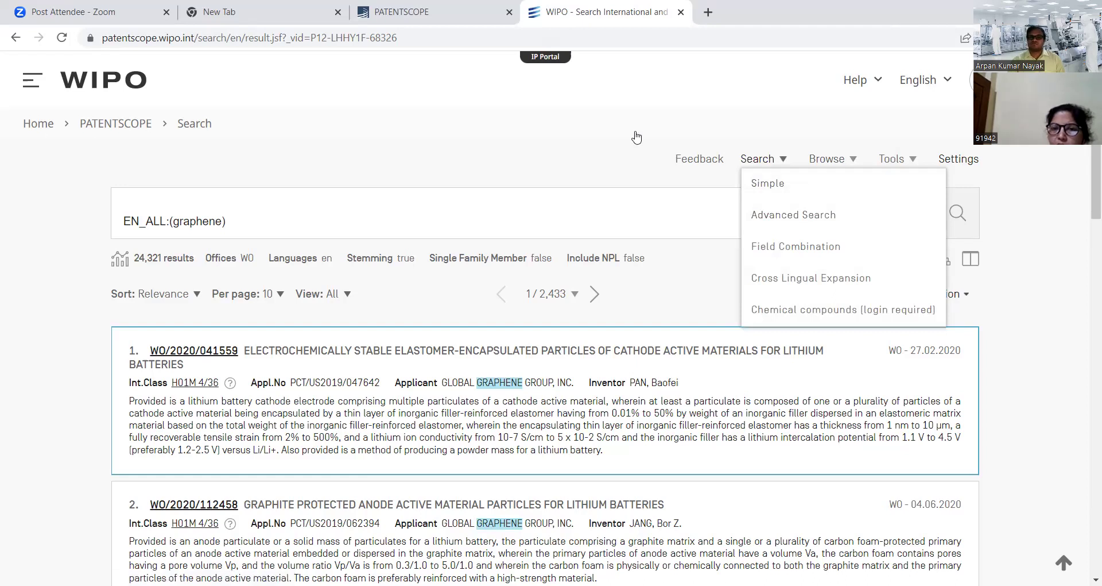
pyautogui.moveTo(852, 166)
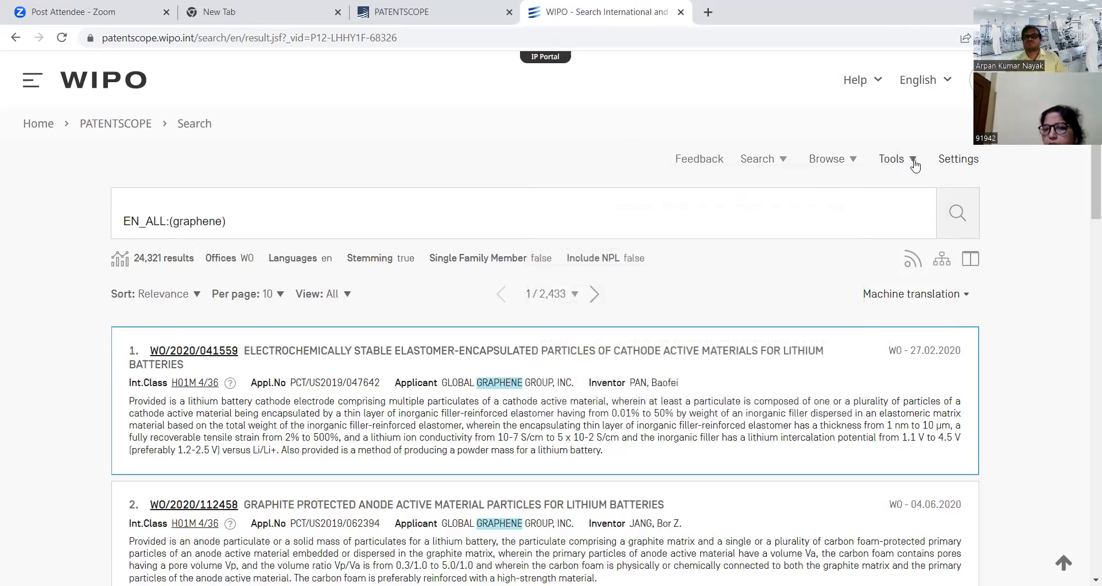
# Open WIPO Translate to examine its language pairs, and review the other tools offered with the graphene results
pyautogui.moveTo(916, 166)
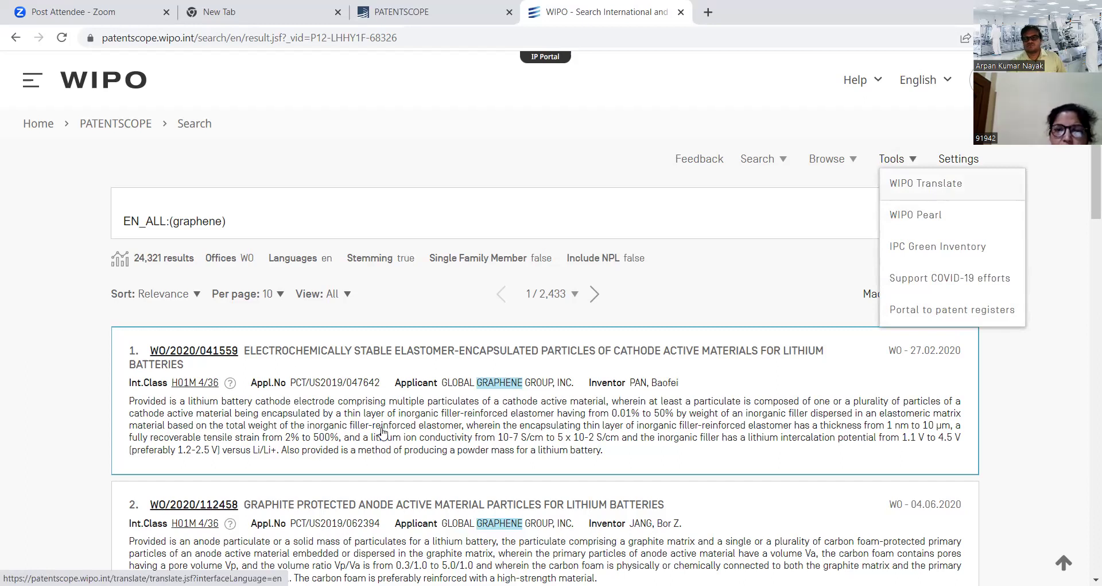
pyautogui.click(944, 184)
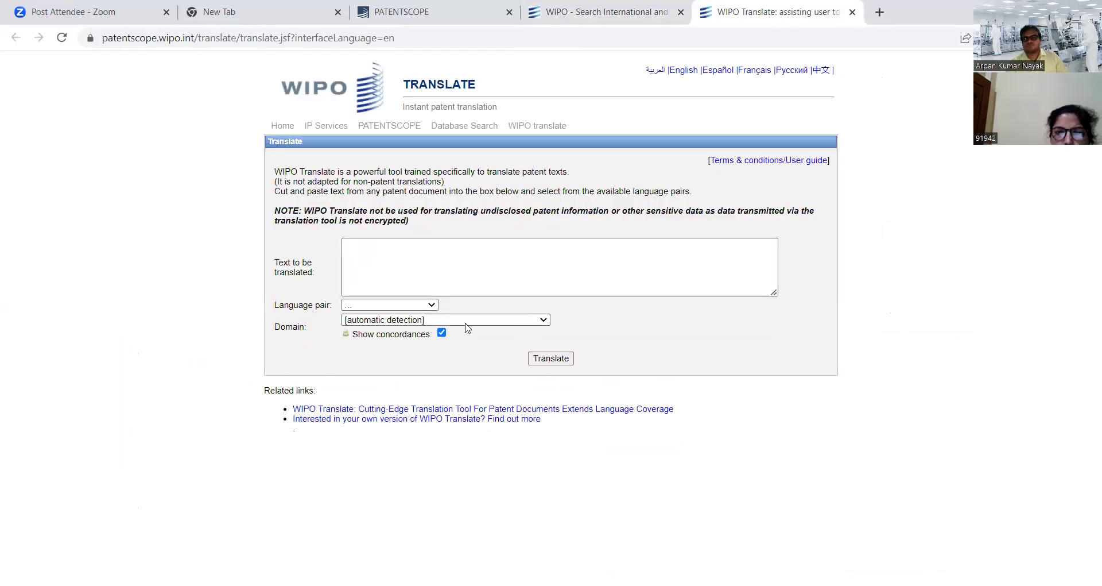
pyautogui.click(434, 306)
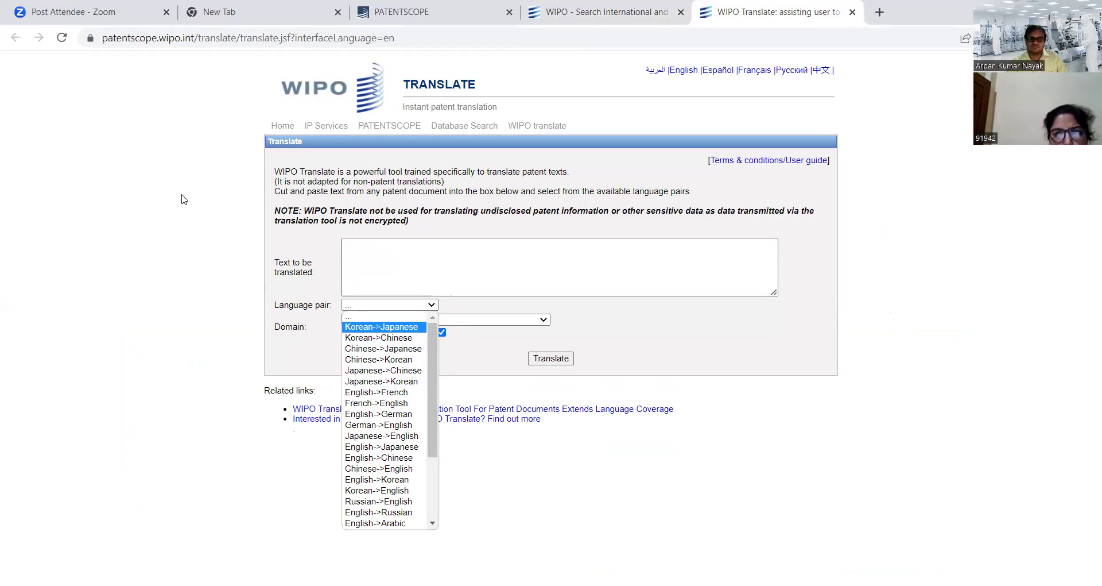
pyautogui.click(203, 120)
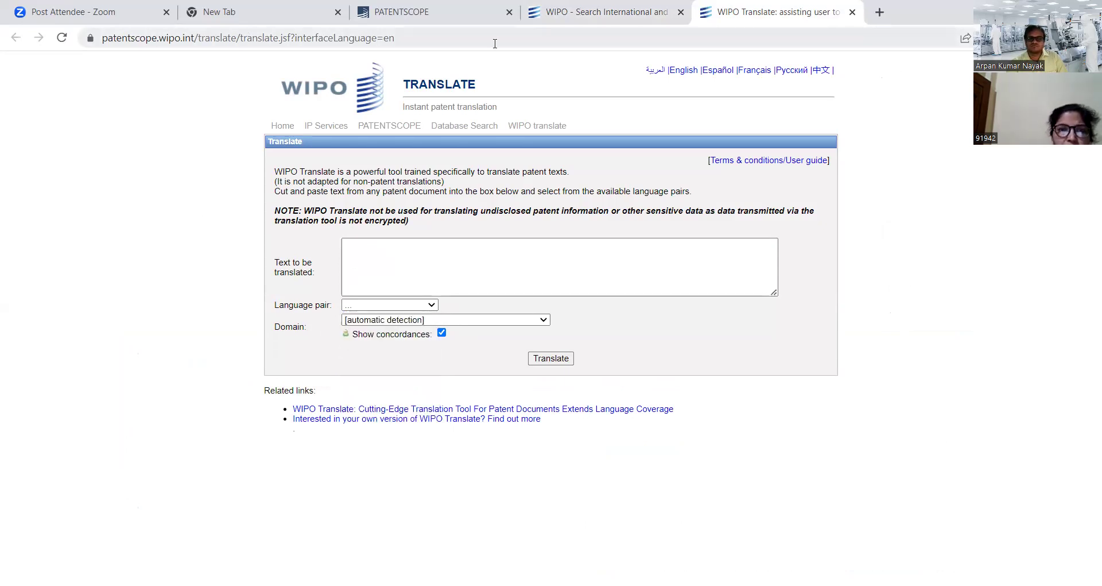
pyautogui.click(598, 16)
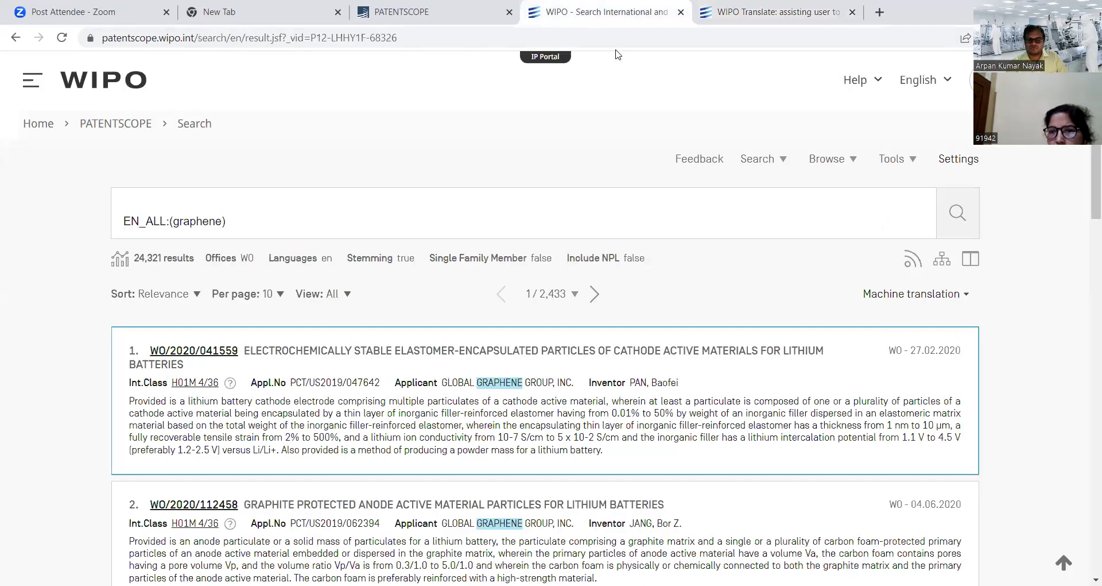
pyautogui.click(912, 159)
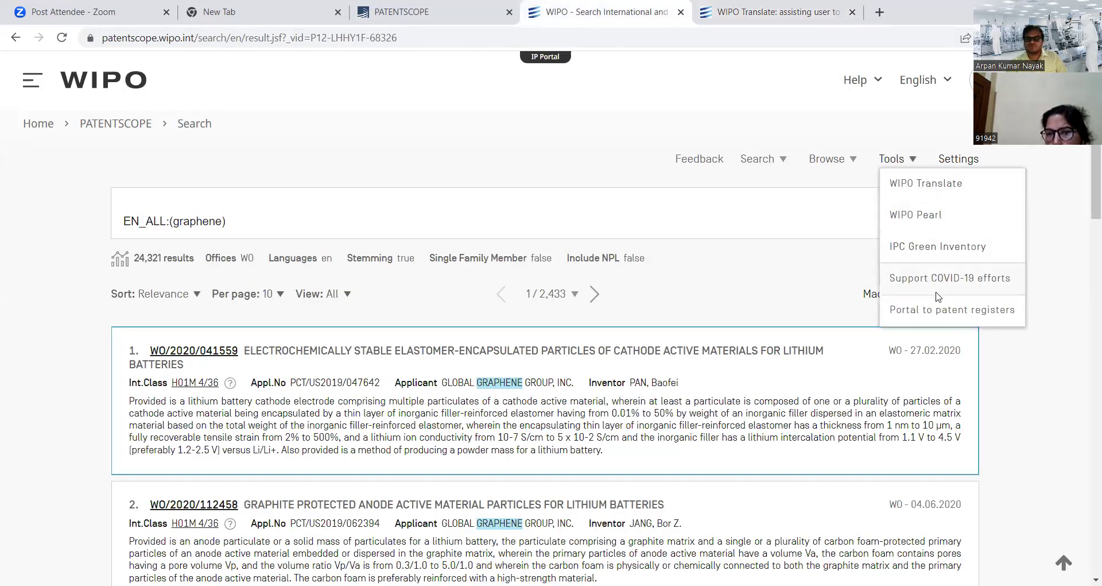
pyautogui.click(814, 215)
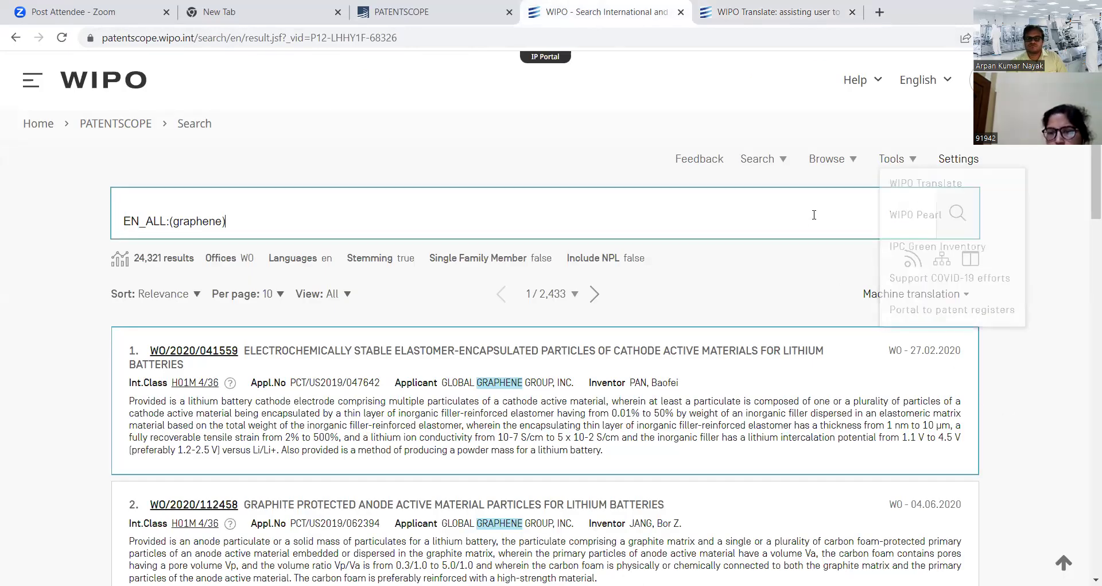
# Open the search settings and examine the query options, including the list length and result list view choices
pyautogui.click(958, 162)
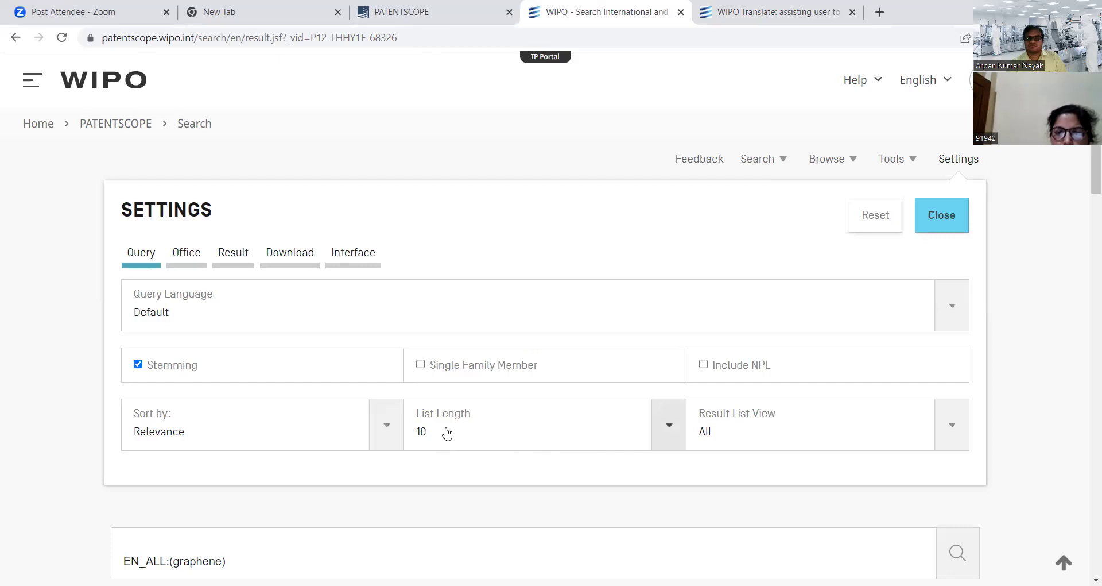
pyautogui.click(675, 433)
pyautogui.click(959, 429)
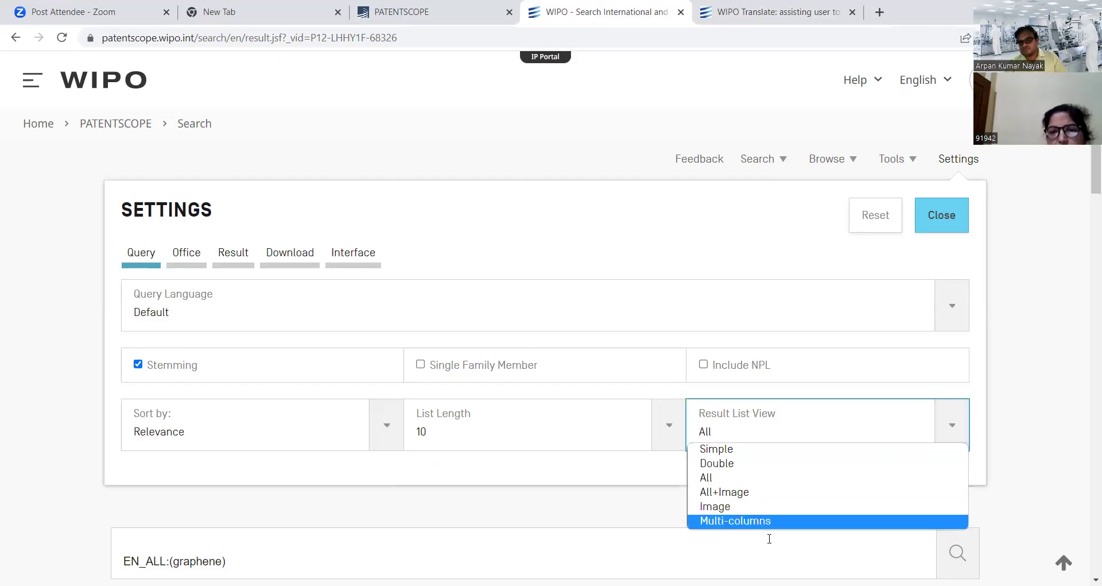
pyautogui.click(488, 516)
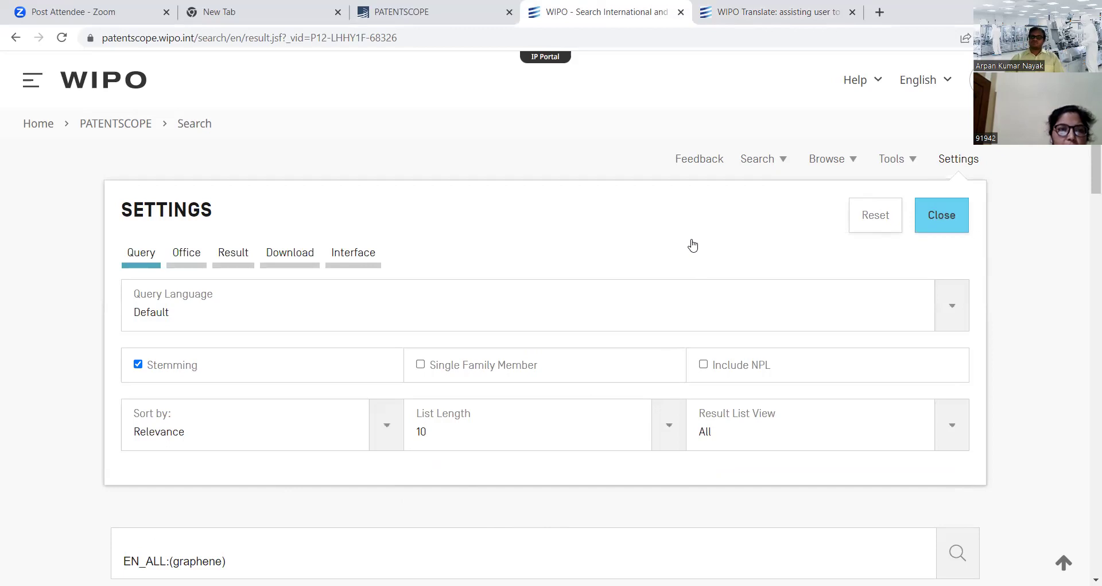
# From the WIPO home page, search the website for "patenscope" and access the PATENTSCOPE database through its information page
pyautogui.click(38, 123)
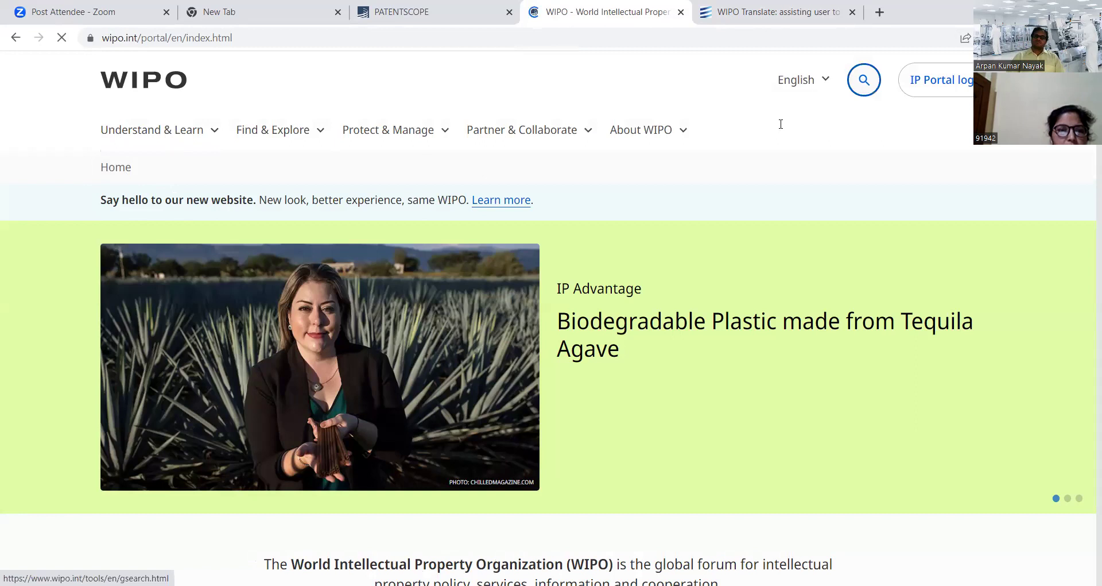
pyautogui.write('pa')
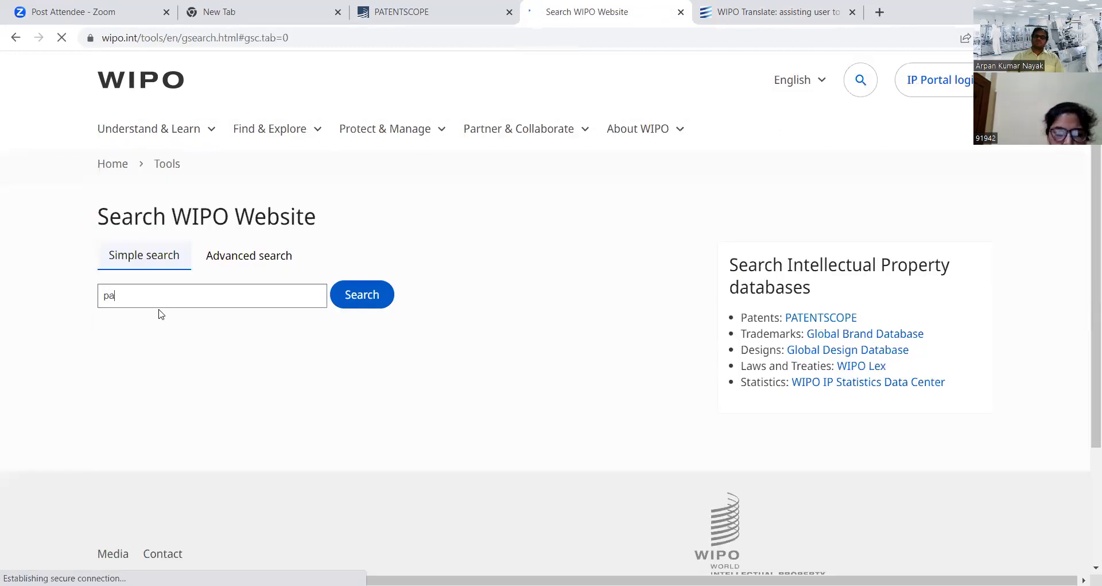
pyautogui.write('tenscope')
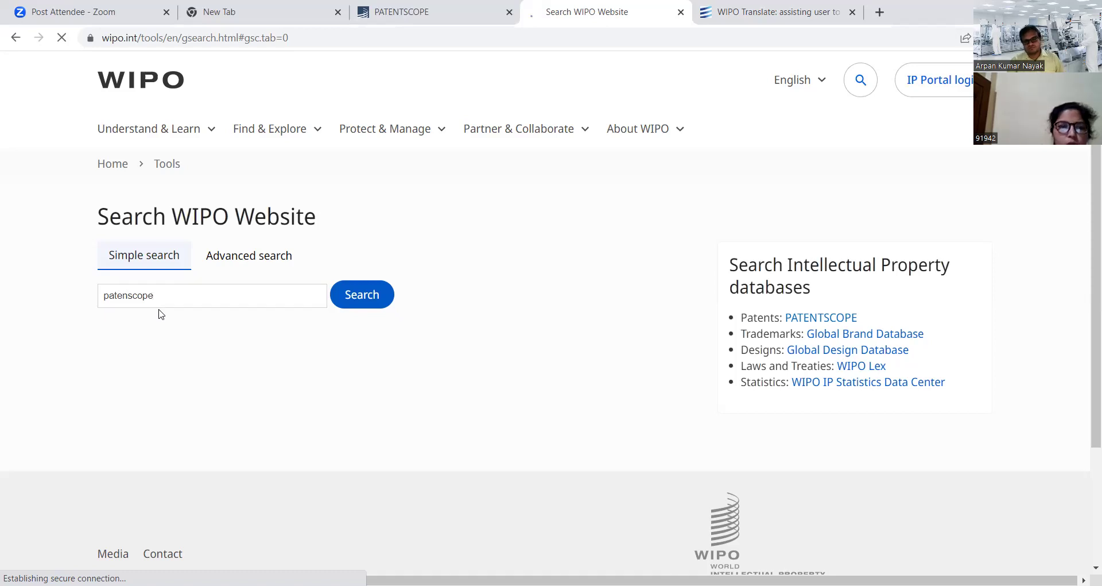
pyautogui.press('Return')
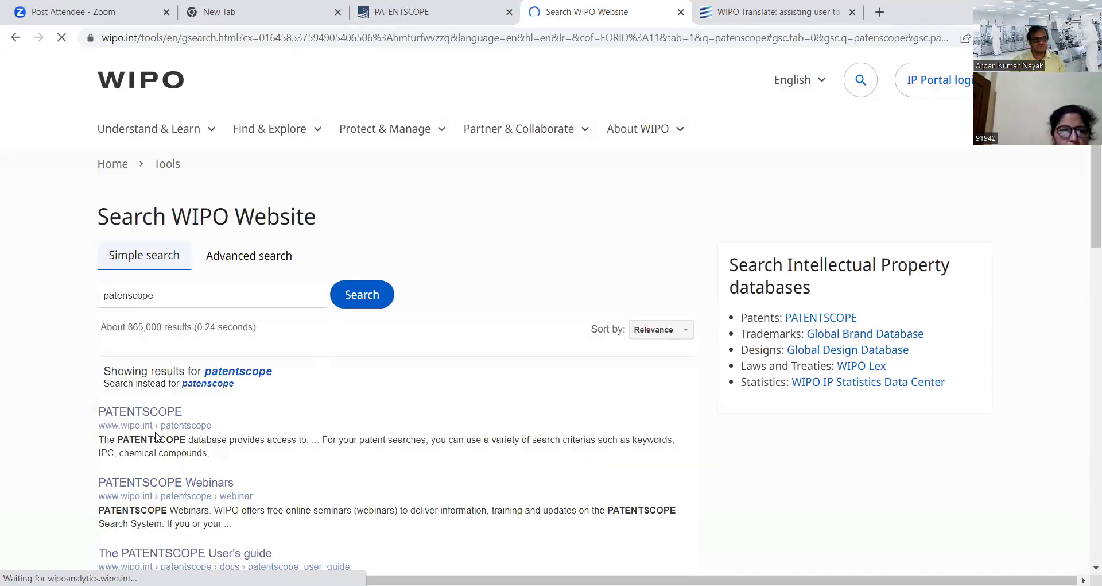
pyautogui.click(143, 412)
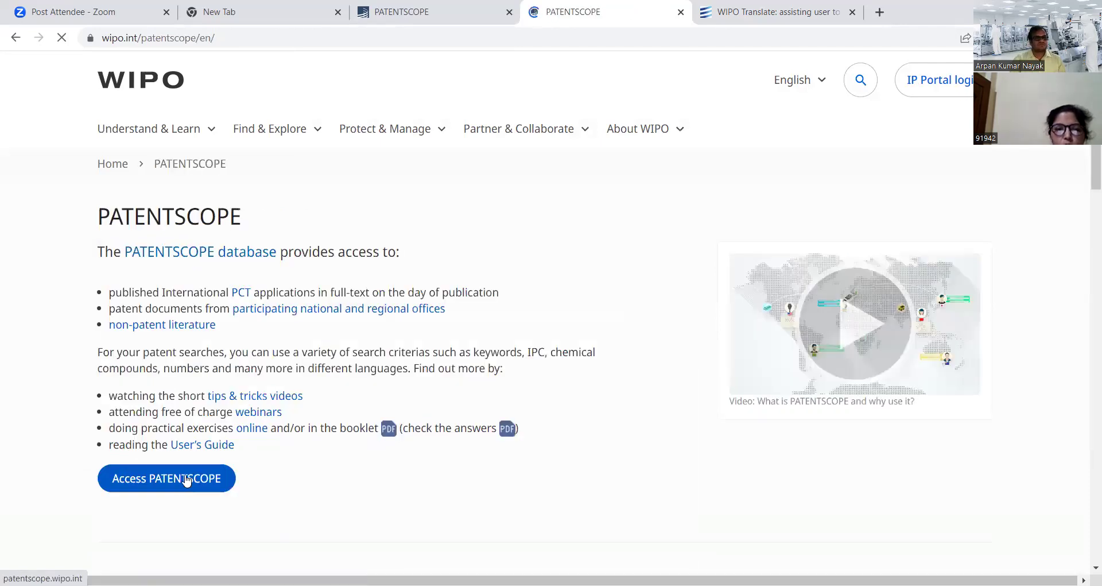
pyautogui.click(182, 486)
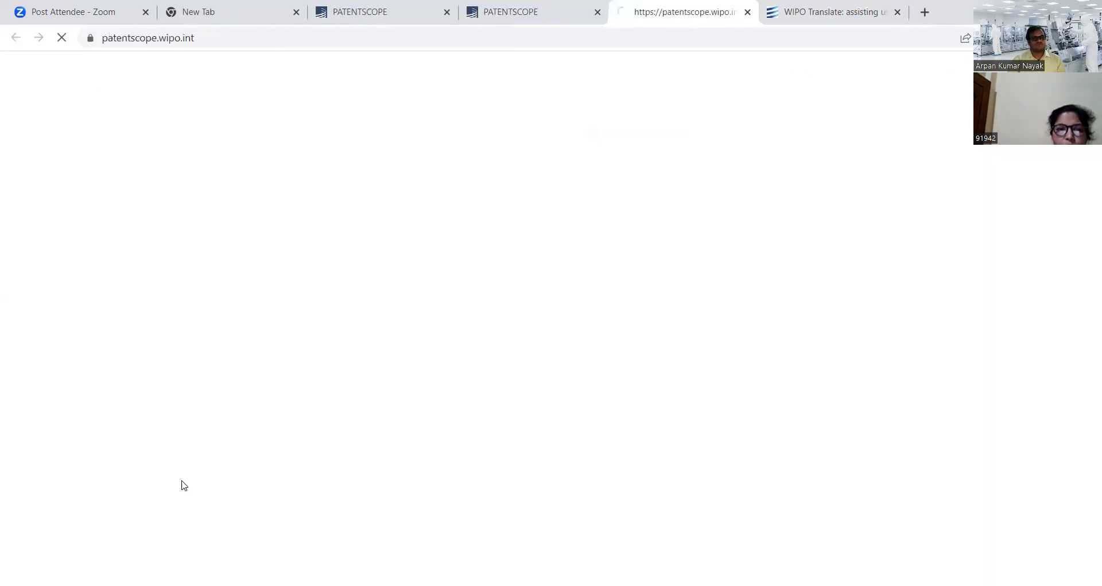